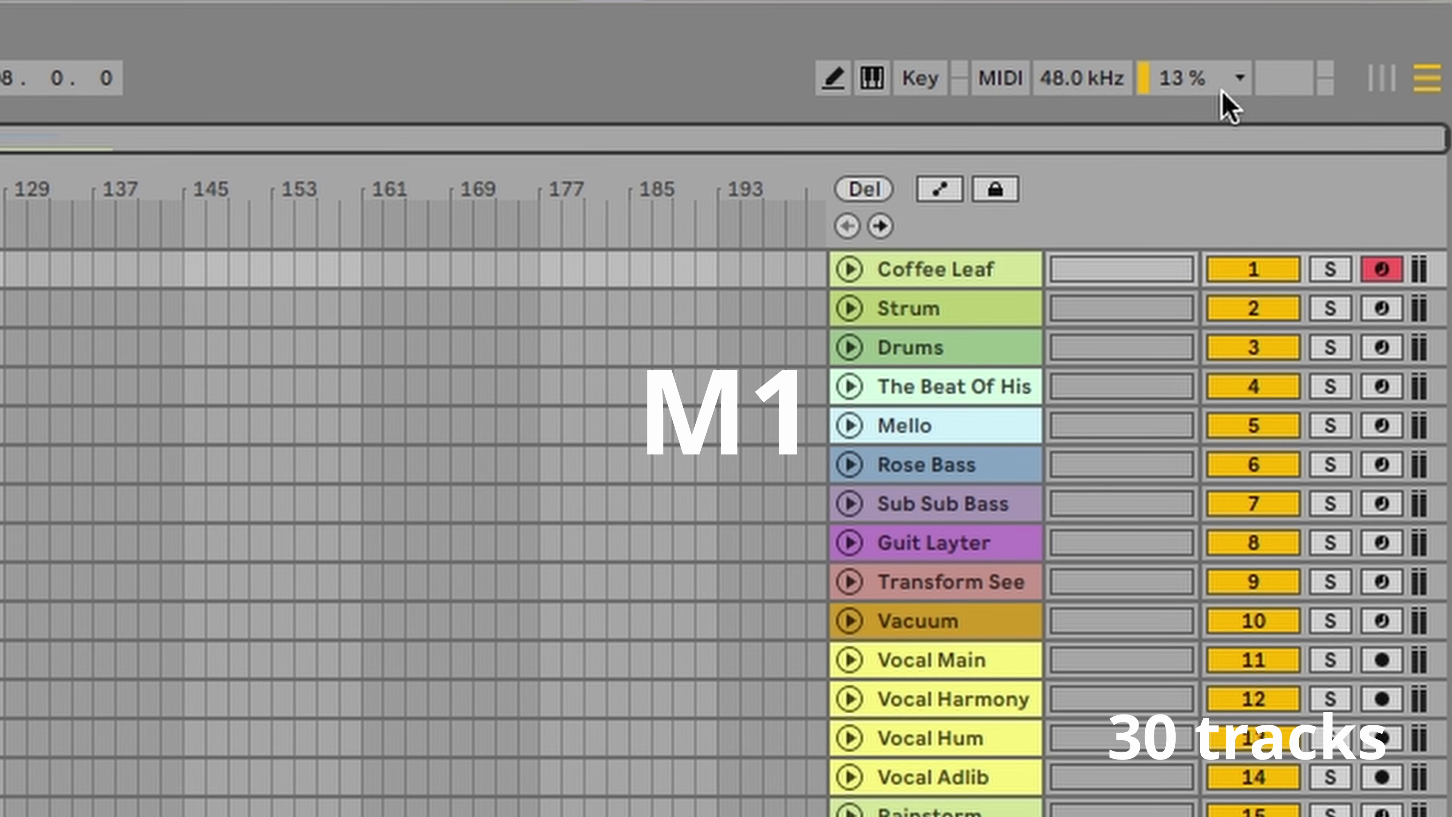
From the CPU meter menu, open Audio settings showing CoreAudio at 48000 Hz with a 128-sample buffer.
left_click(1240, 80)
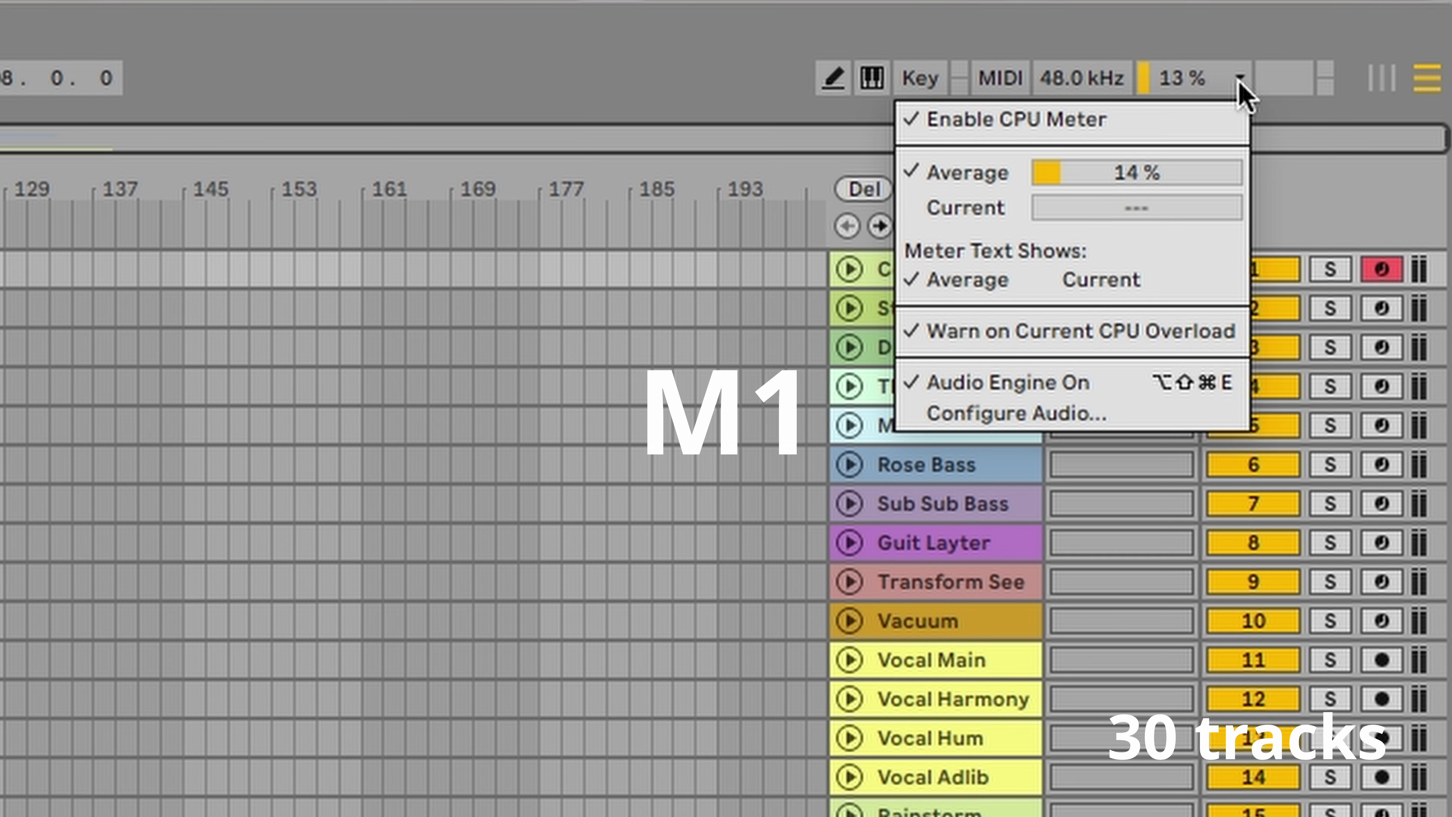
left_click(1239, 81)
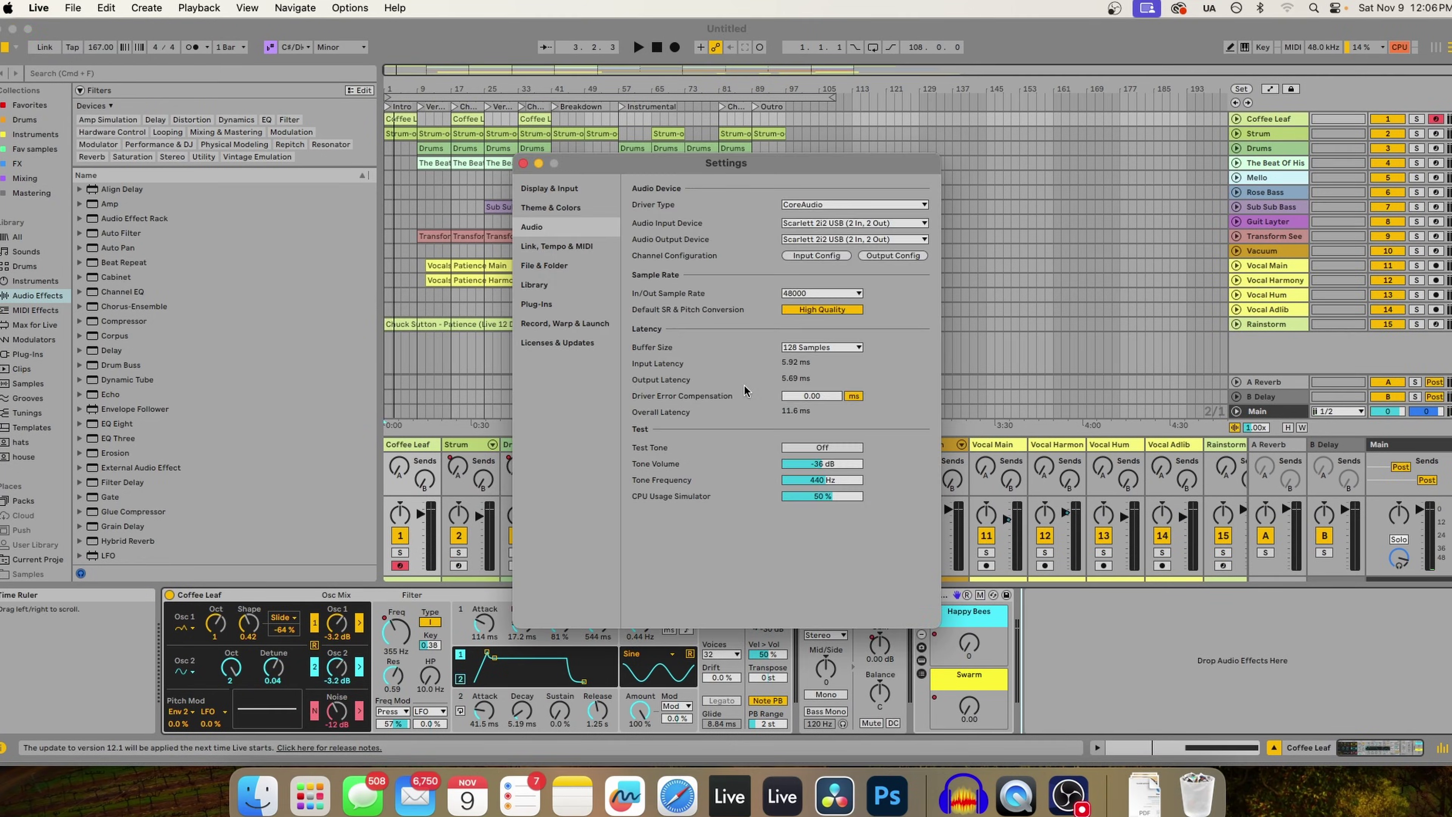
Keep the buffer size at 128 samples and close the Settings window.
left_click(834, 347)
left_click(698, 359)
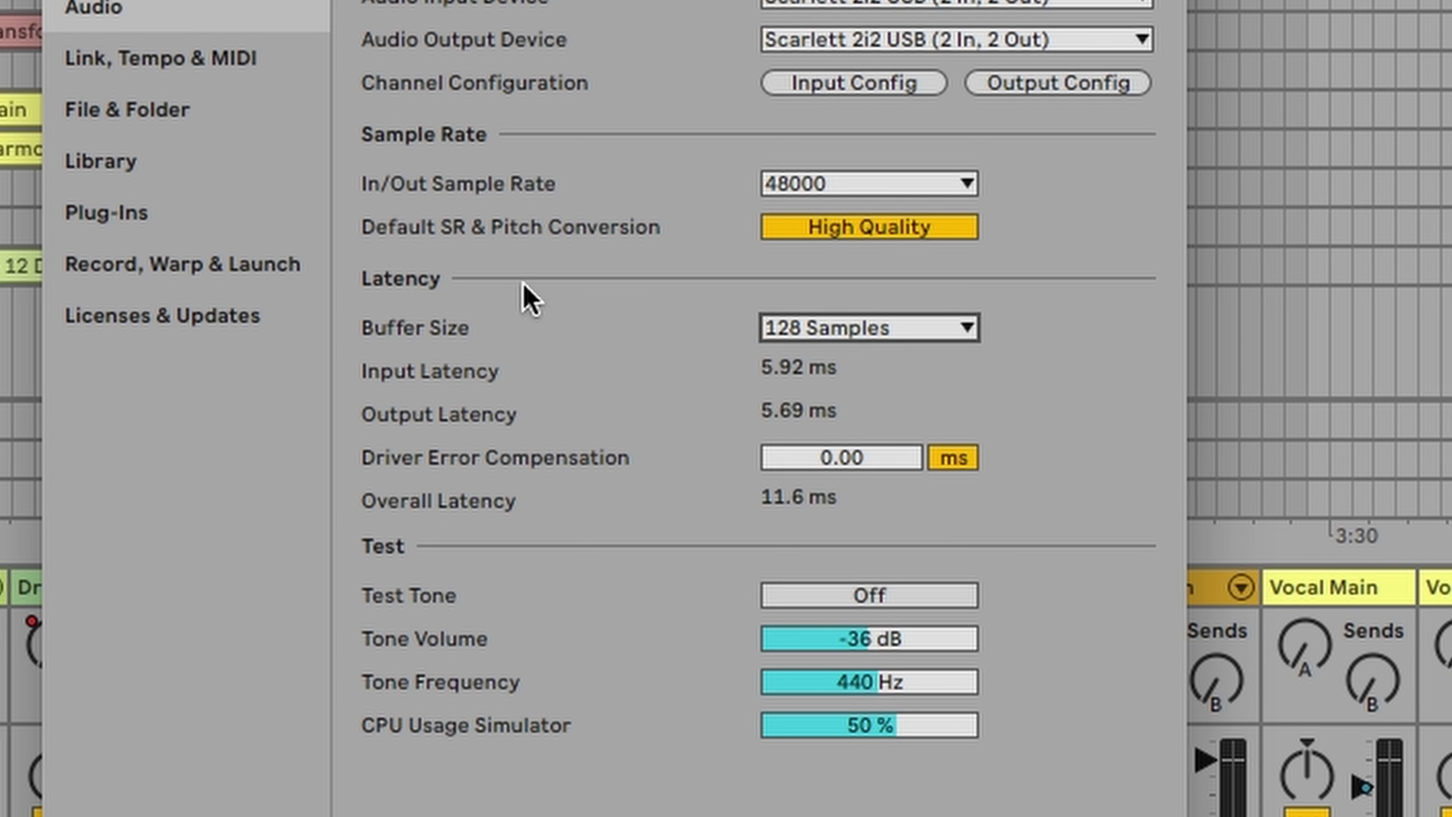
left_click(886, 329)
left_click(679, 364)
left_click(522, 163)
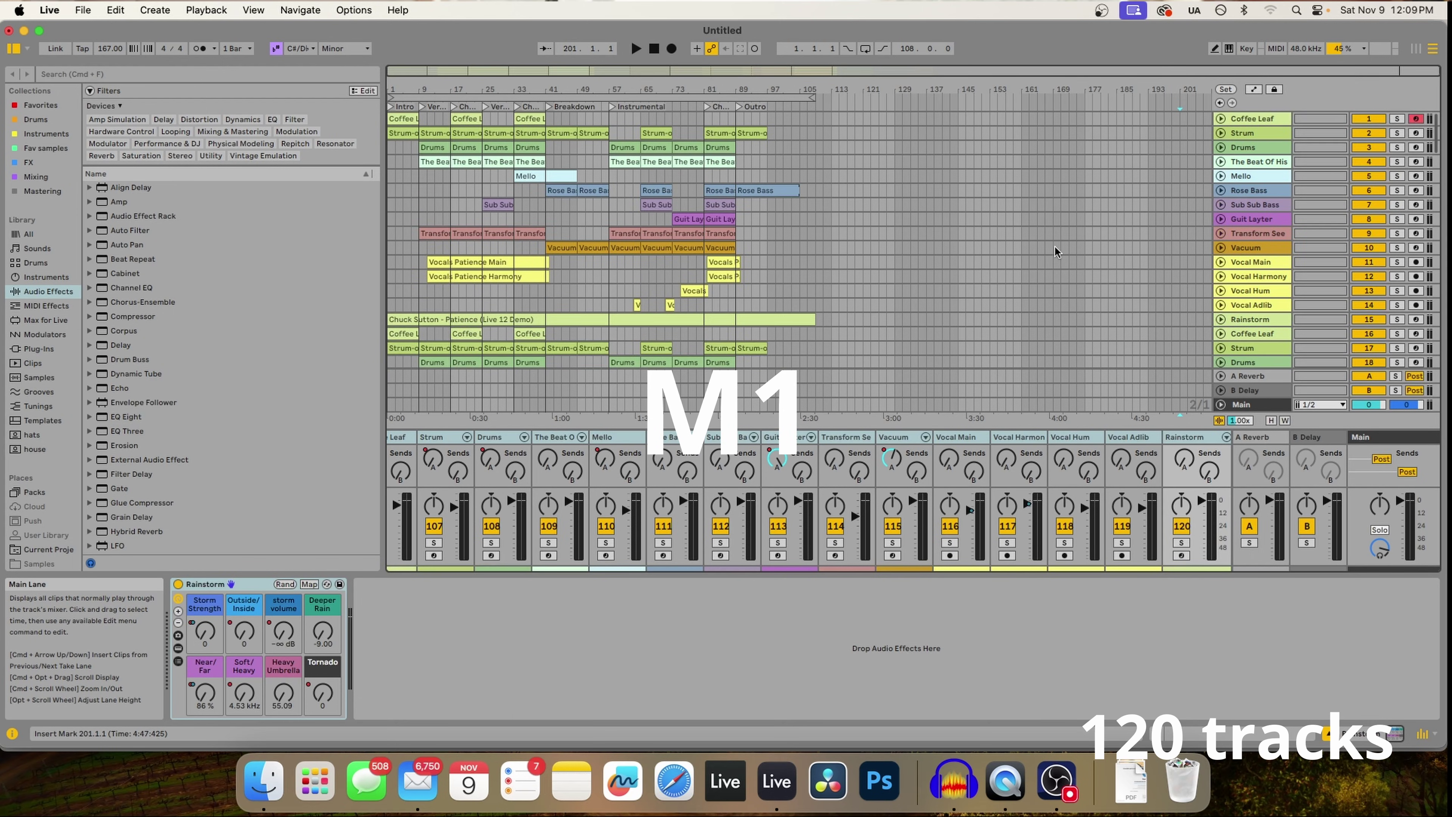
scroll(1054, 245, "down", 5)
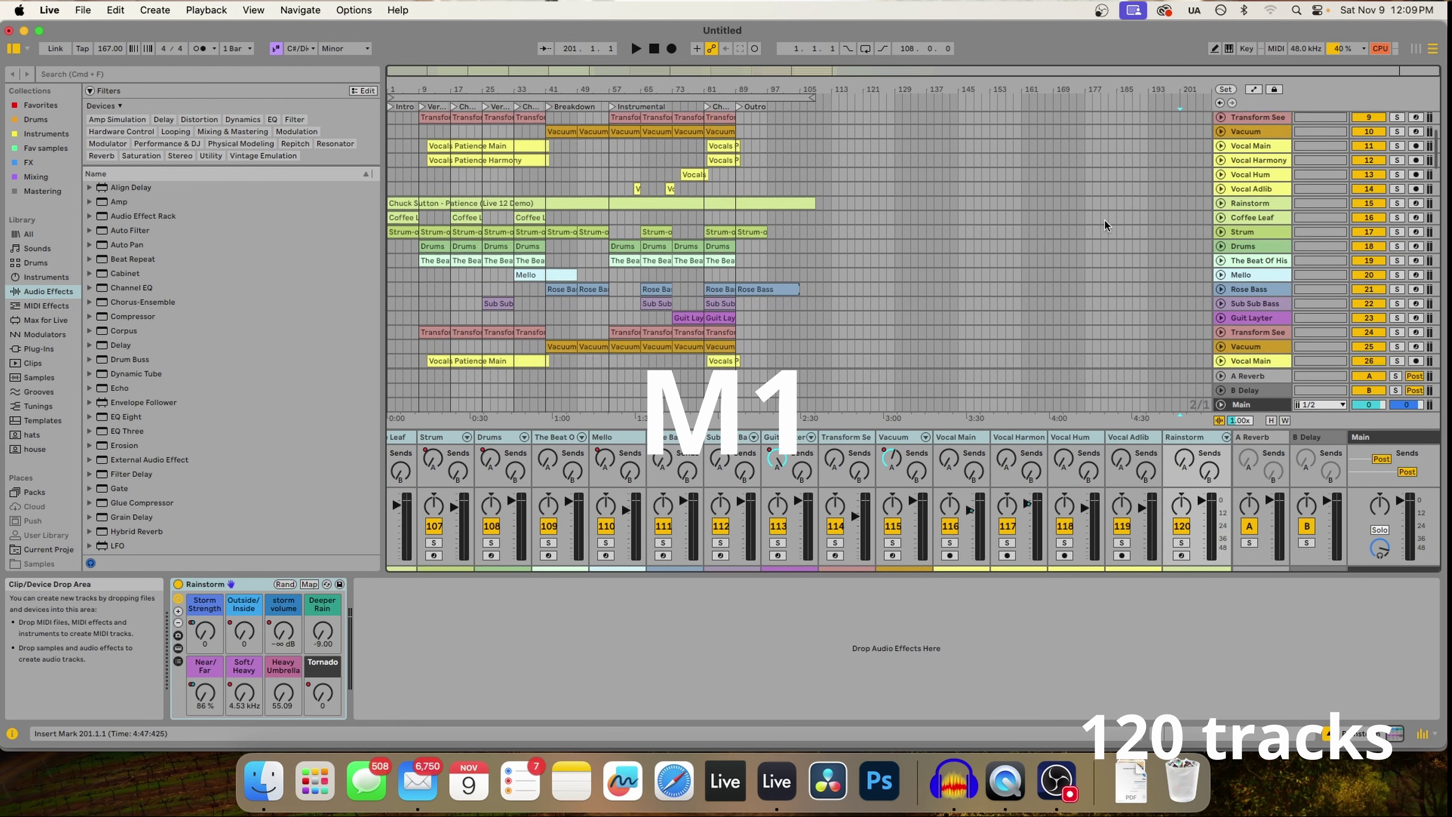
left_click(1254, 206)
left_click(1255, 236)
left_click(1258, 250)
scroll(1263, 307, "down", 15)
left_click(1254, 185)
scroll(1254, 185, "down", 3)
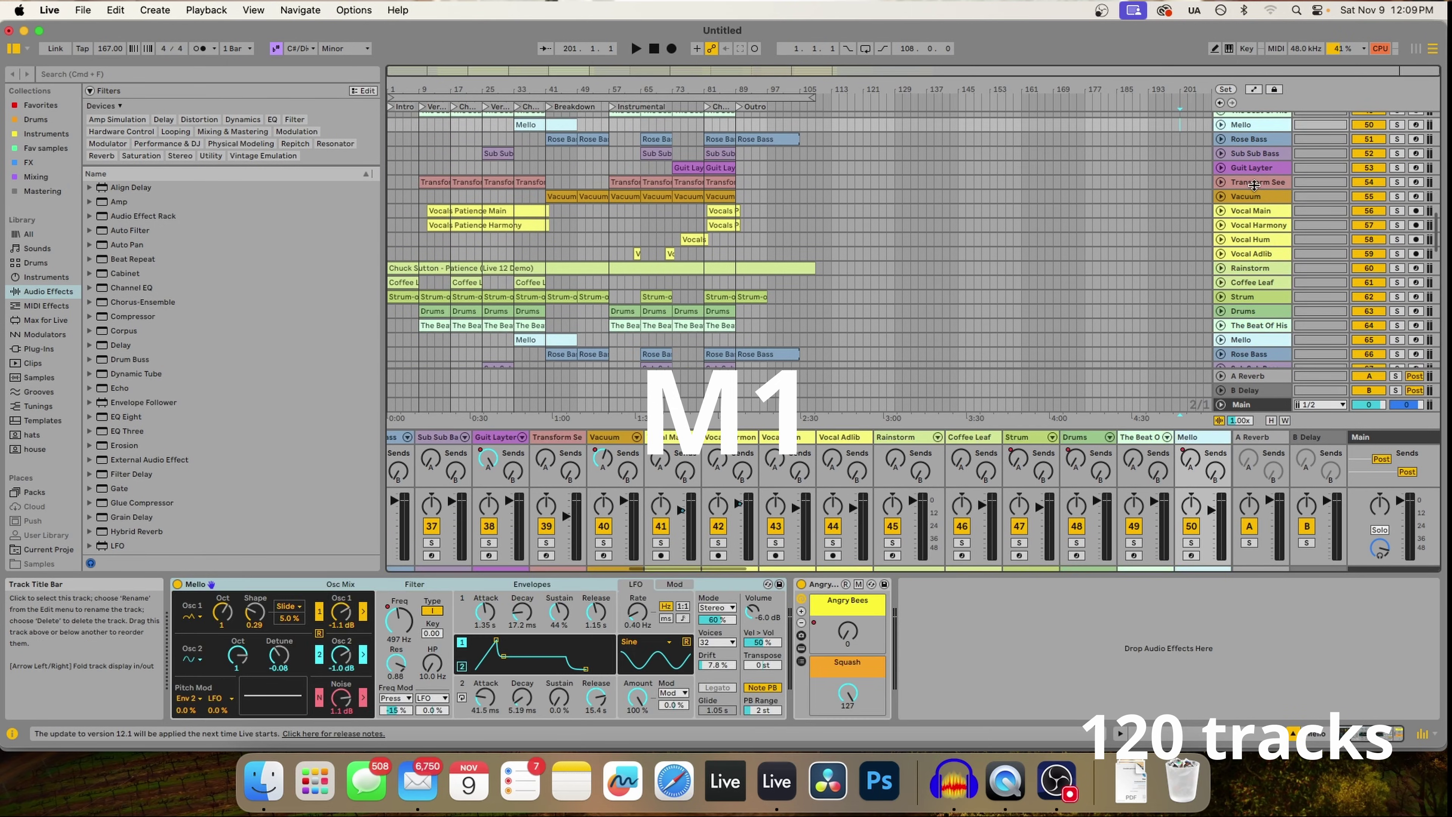
left_click(1253, 185)
left_click(1249, 376)
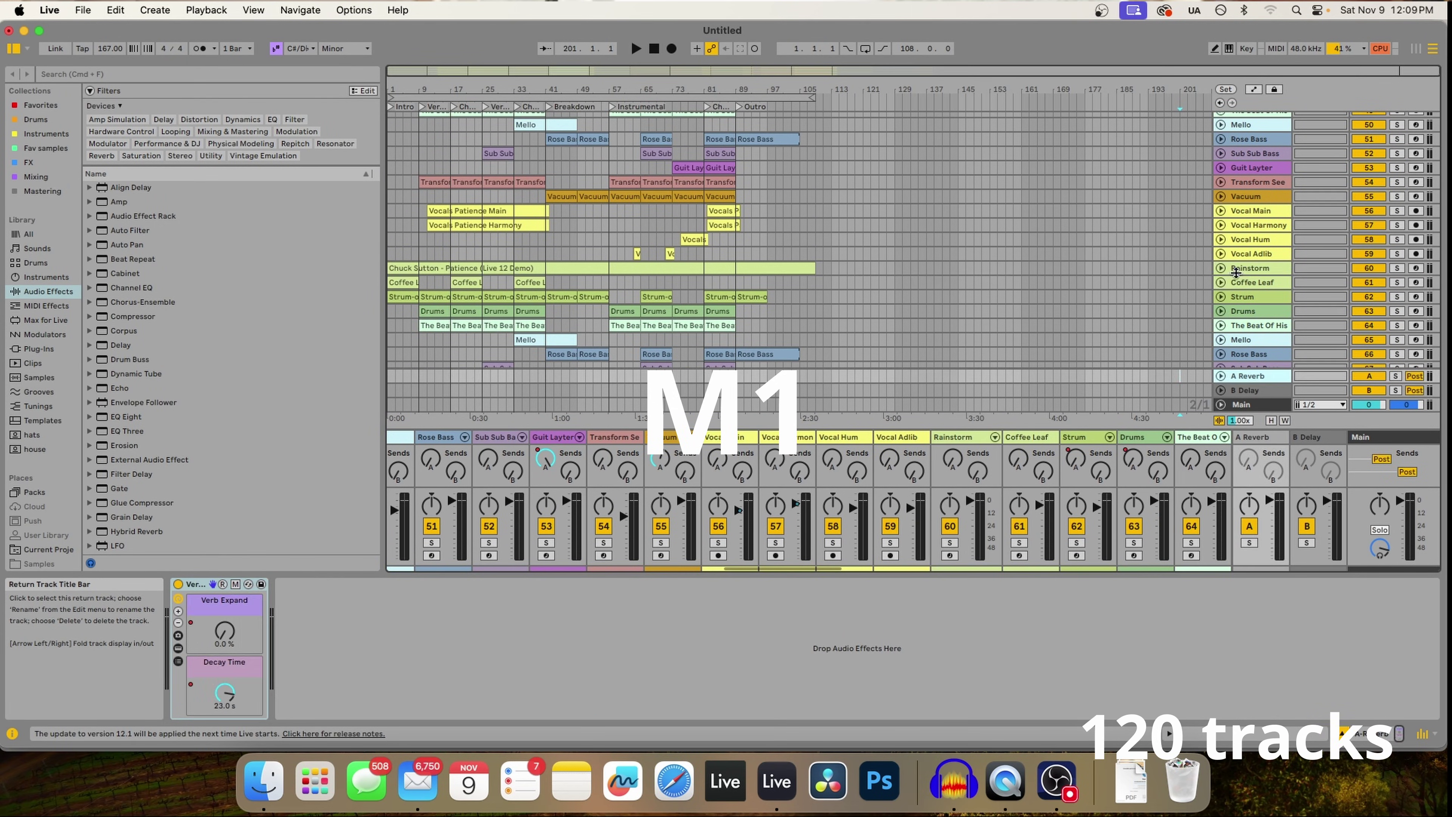
left_click(1237, 239)
left_click(1235, 183)
scroll(1244, 221, "down", 13)
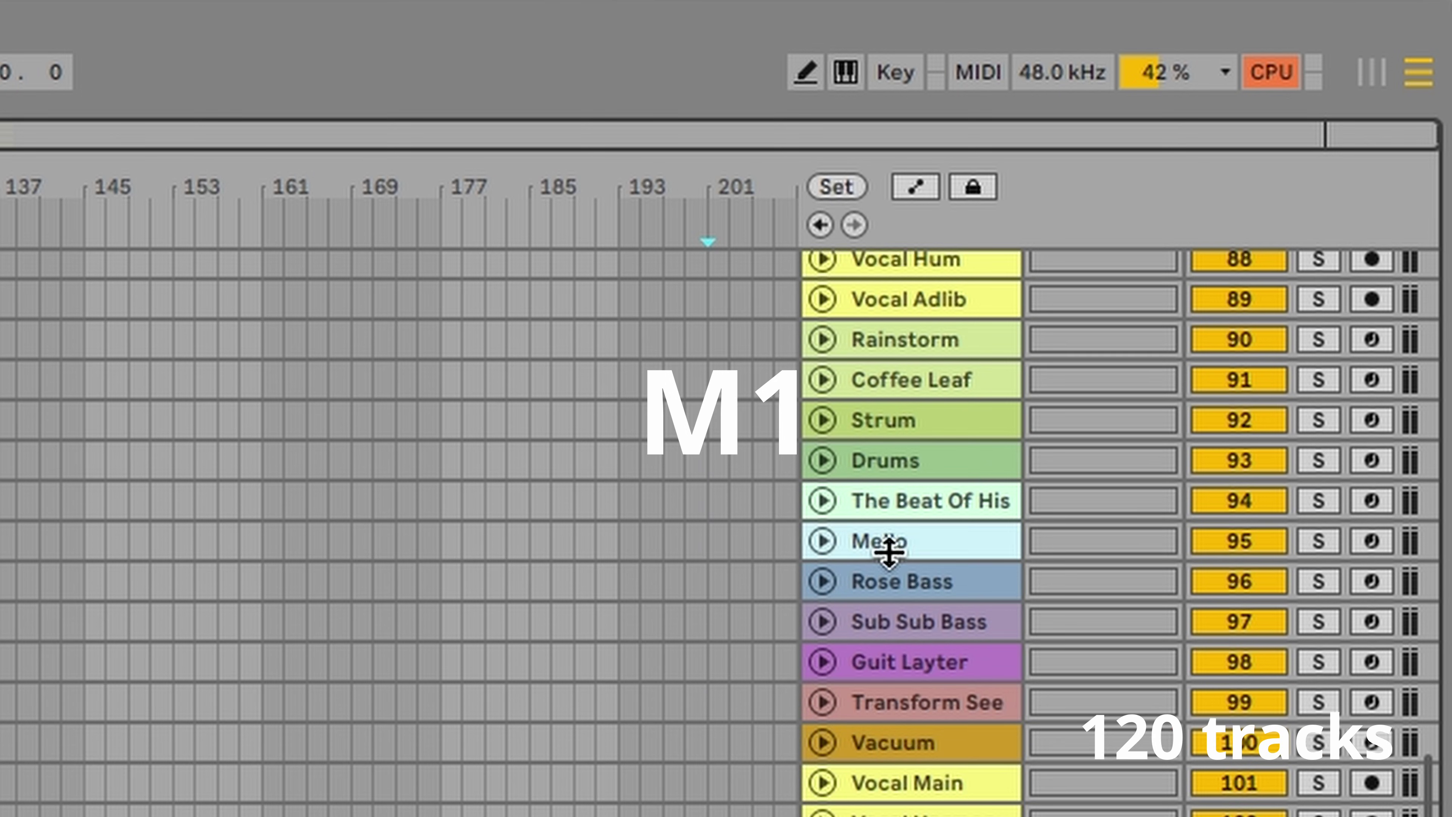
scroll(204, 684, "up", 20)
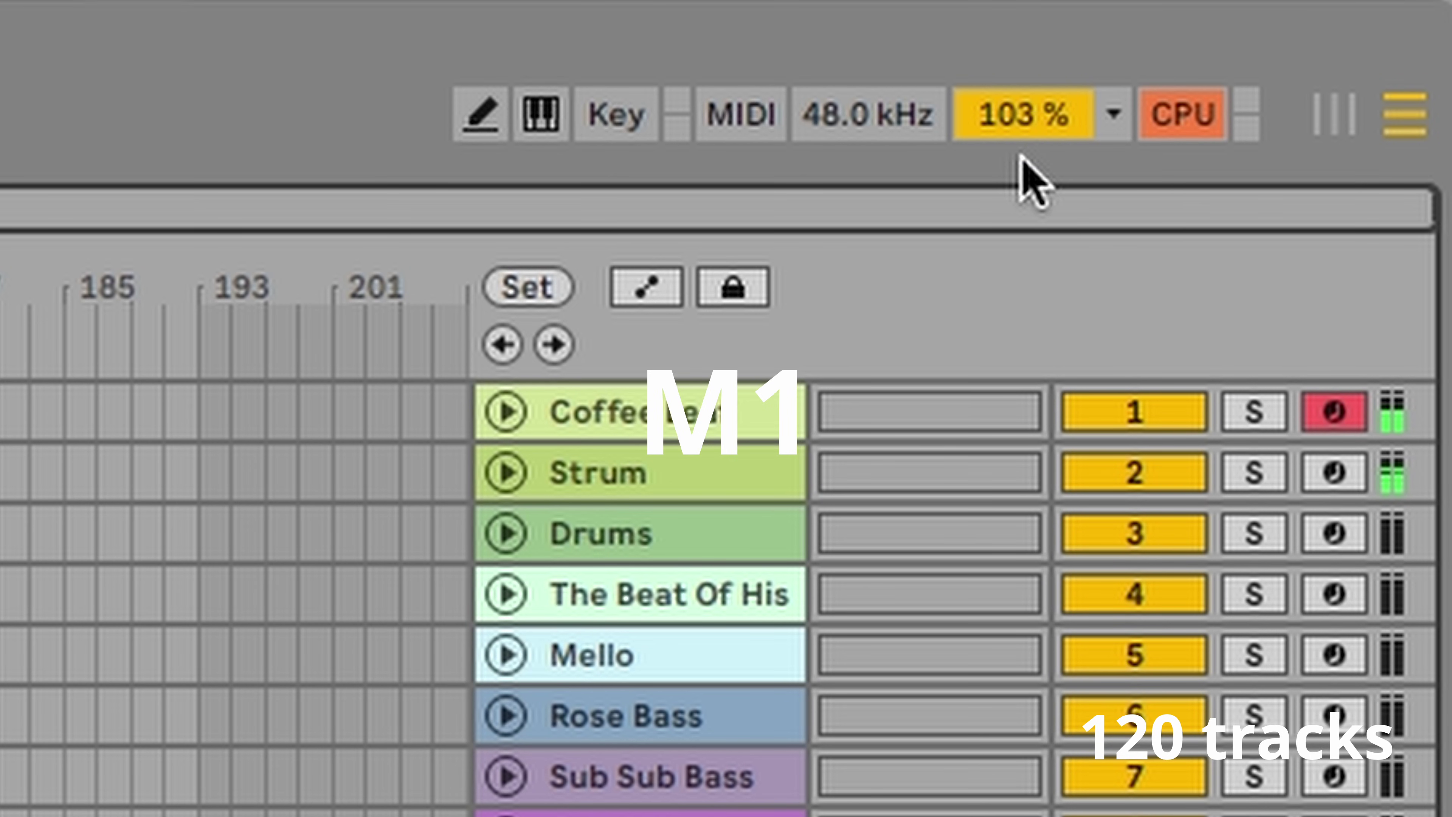
Enable the Current CPU reading in the CPU meter menu, then reopen it to view the readings.
left_click(1120, 114)
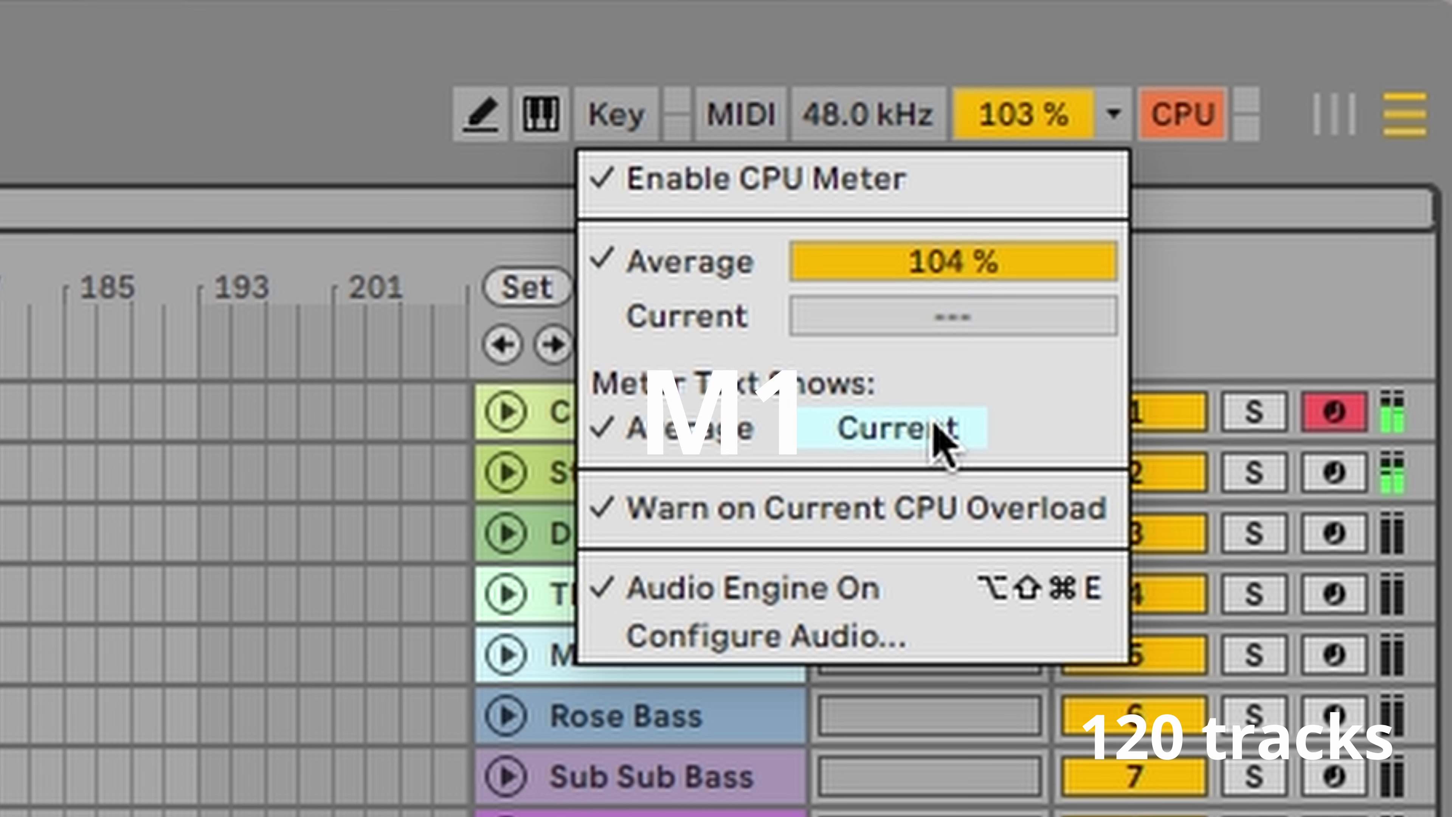
left_click(709, 317)
left_click(1113, 117)
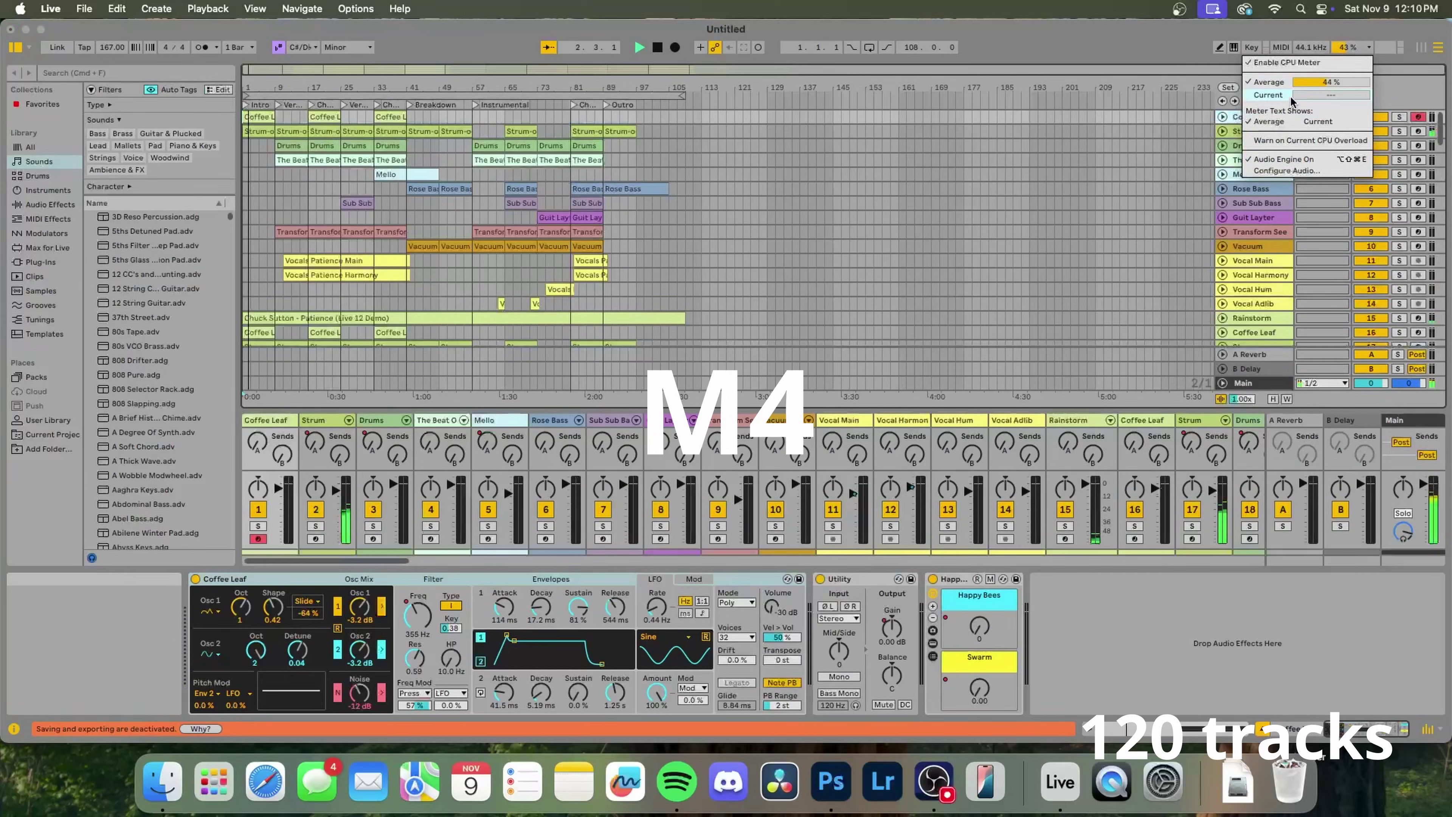
Check Current in the CPU meter menu, read the Average and Current values, then close the menu.
left_click(1293, 96)
left_click(1352, 47)
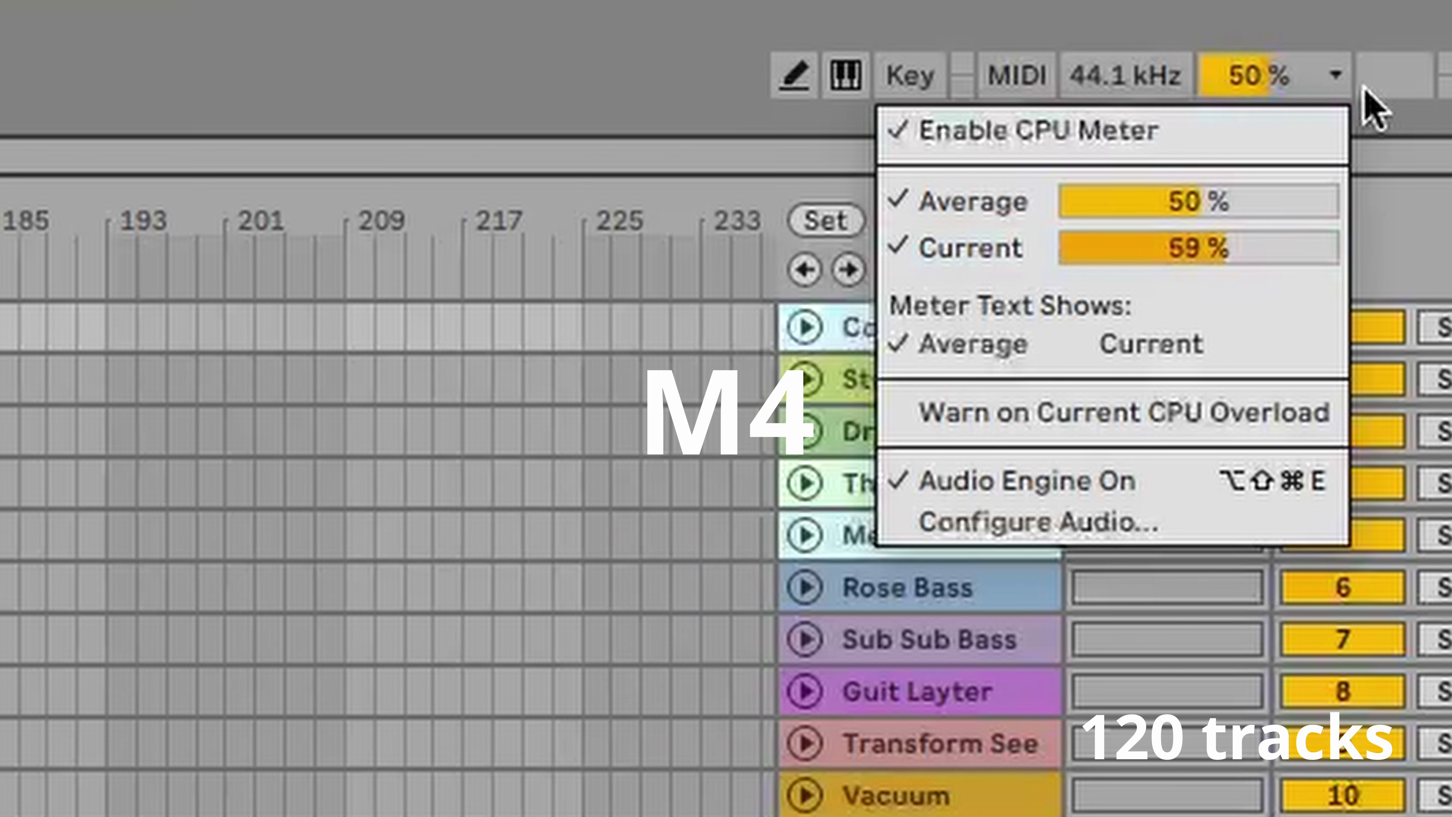
left_click(1335, 80)
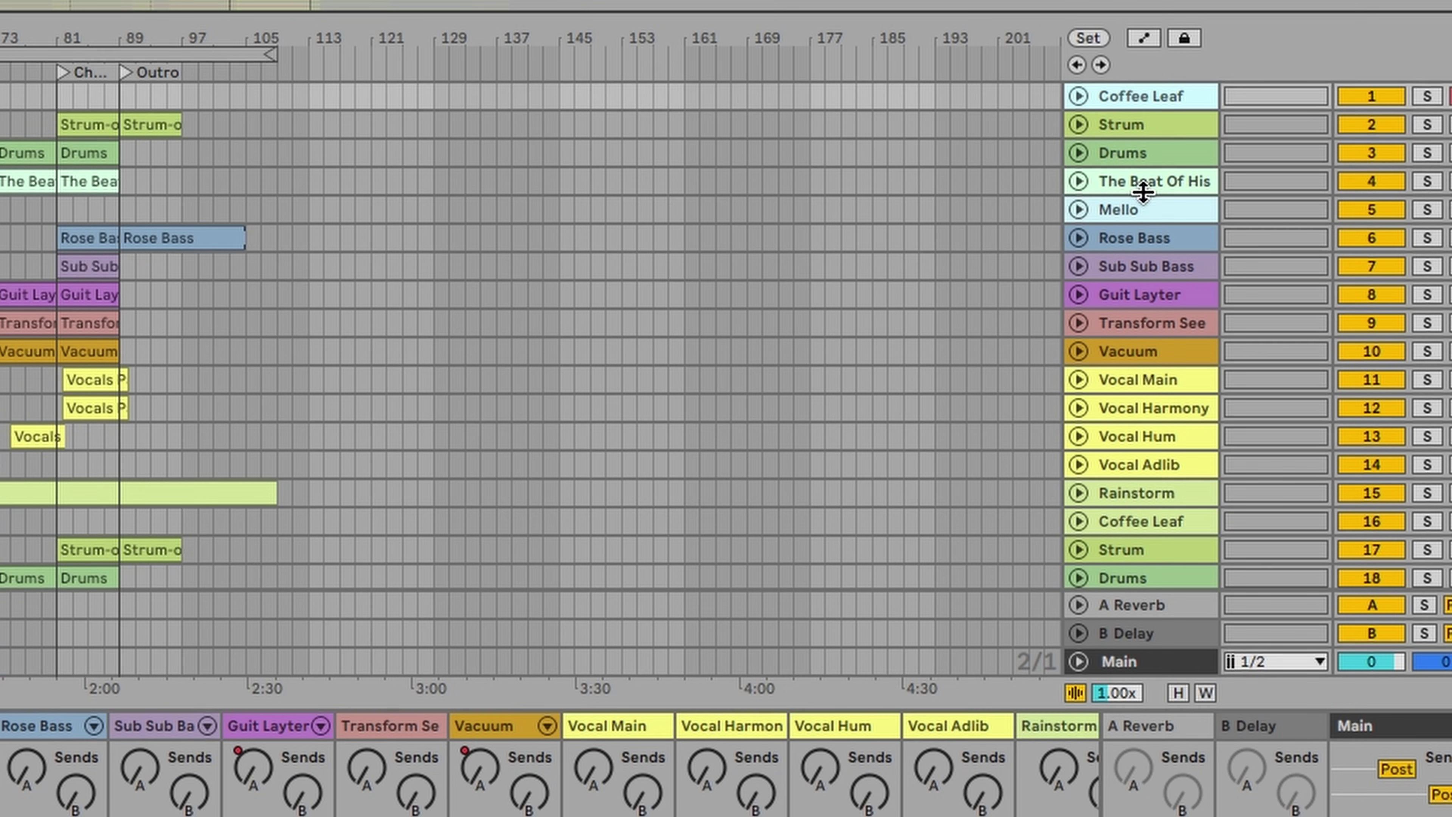
Select every track from Coffee Leaf to Rainstorm and duplicate them from the track header menu.
scroll(1149, 322, "down", 15)
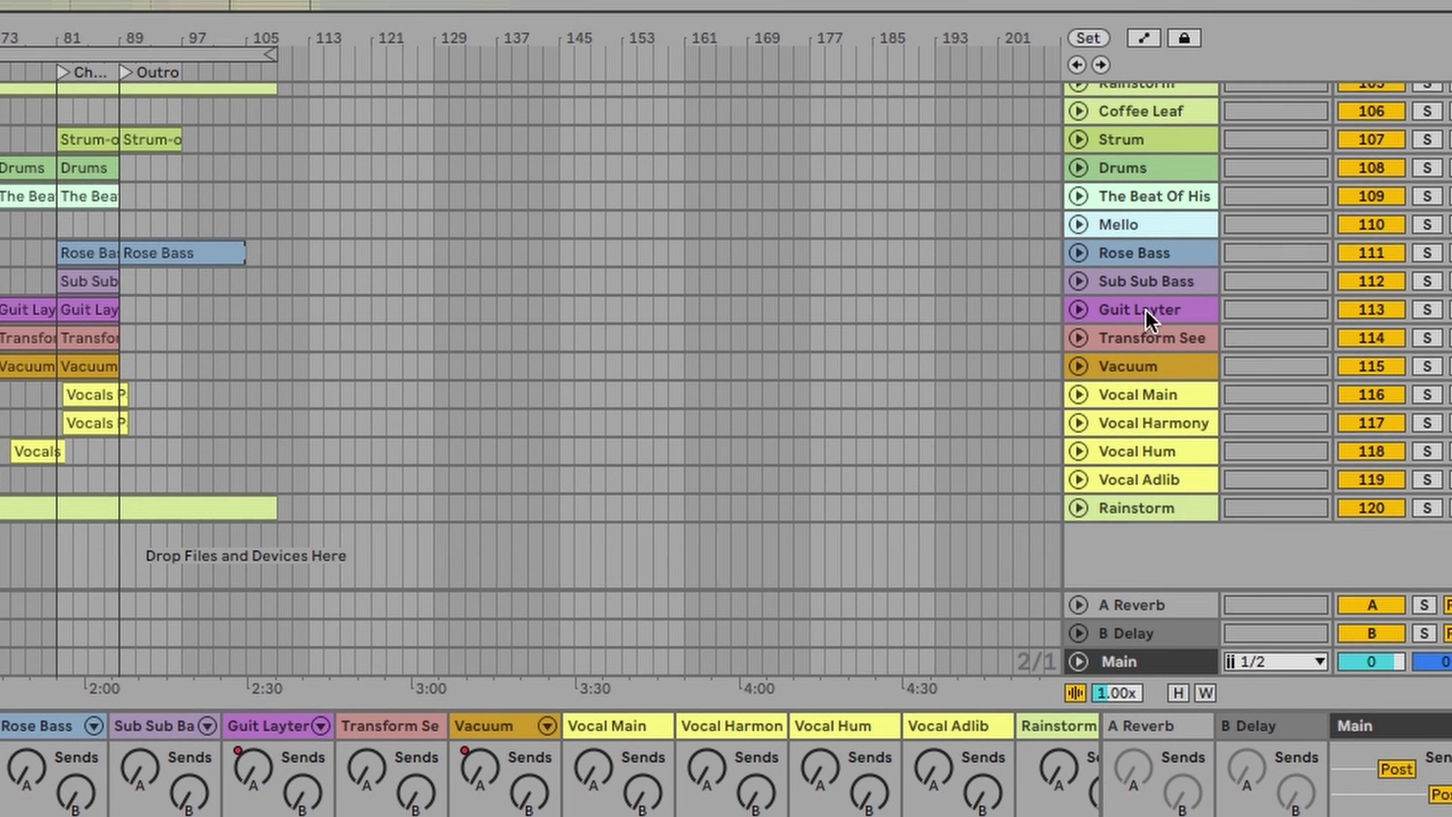
left_click(1160, 511, "shift")
right_click(1149, 485)
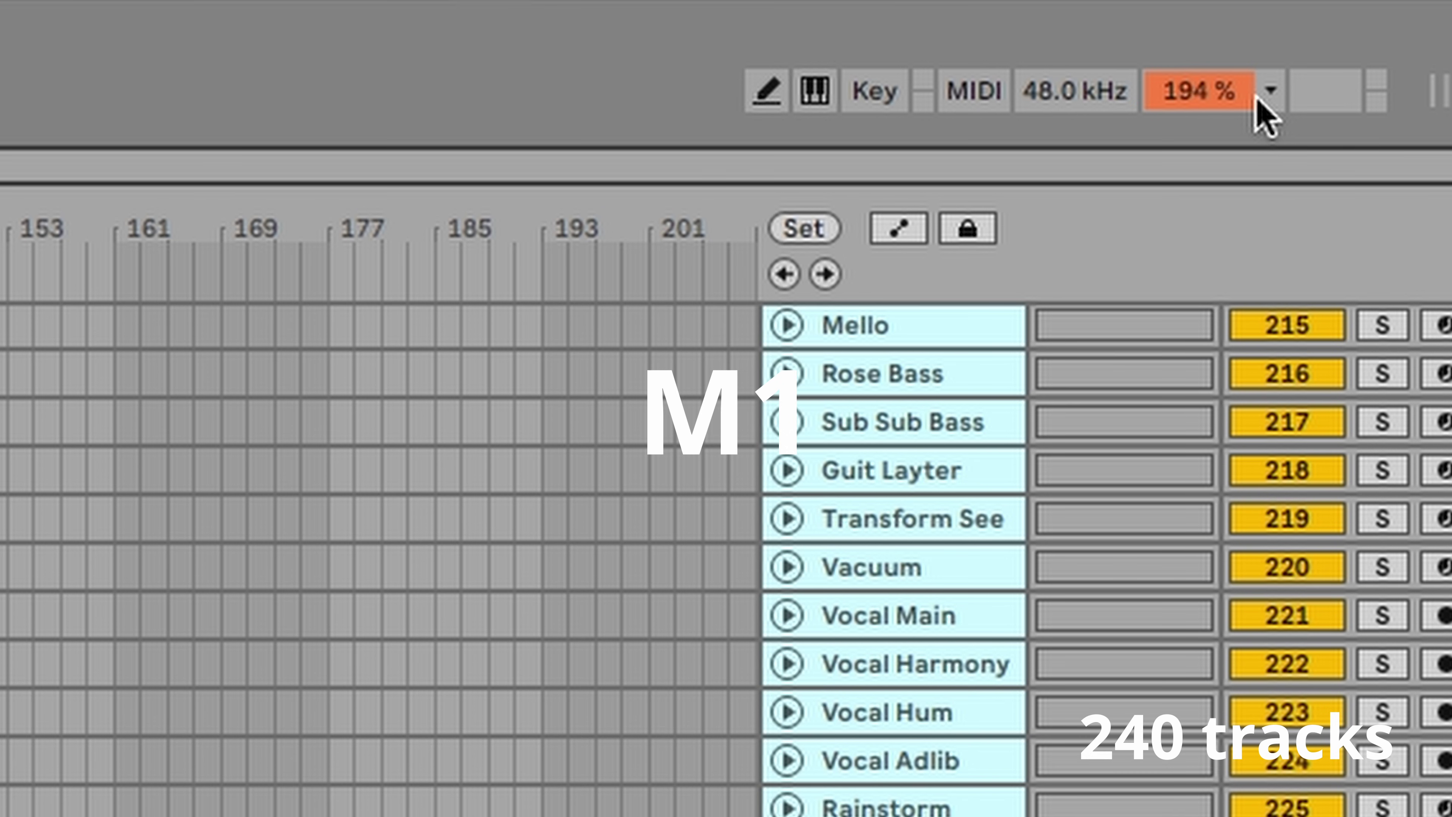
Open the CPU meter menu to check the 240-track project's load.
left_click(1271, 89)
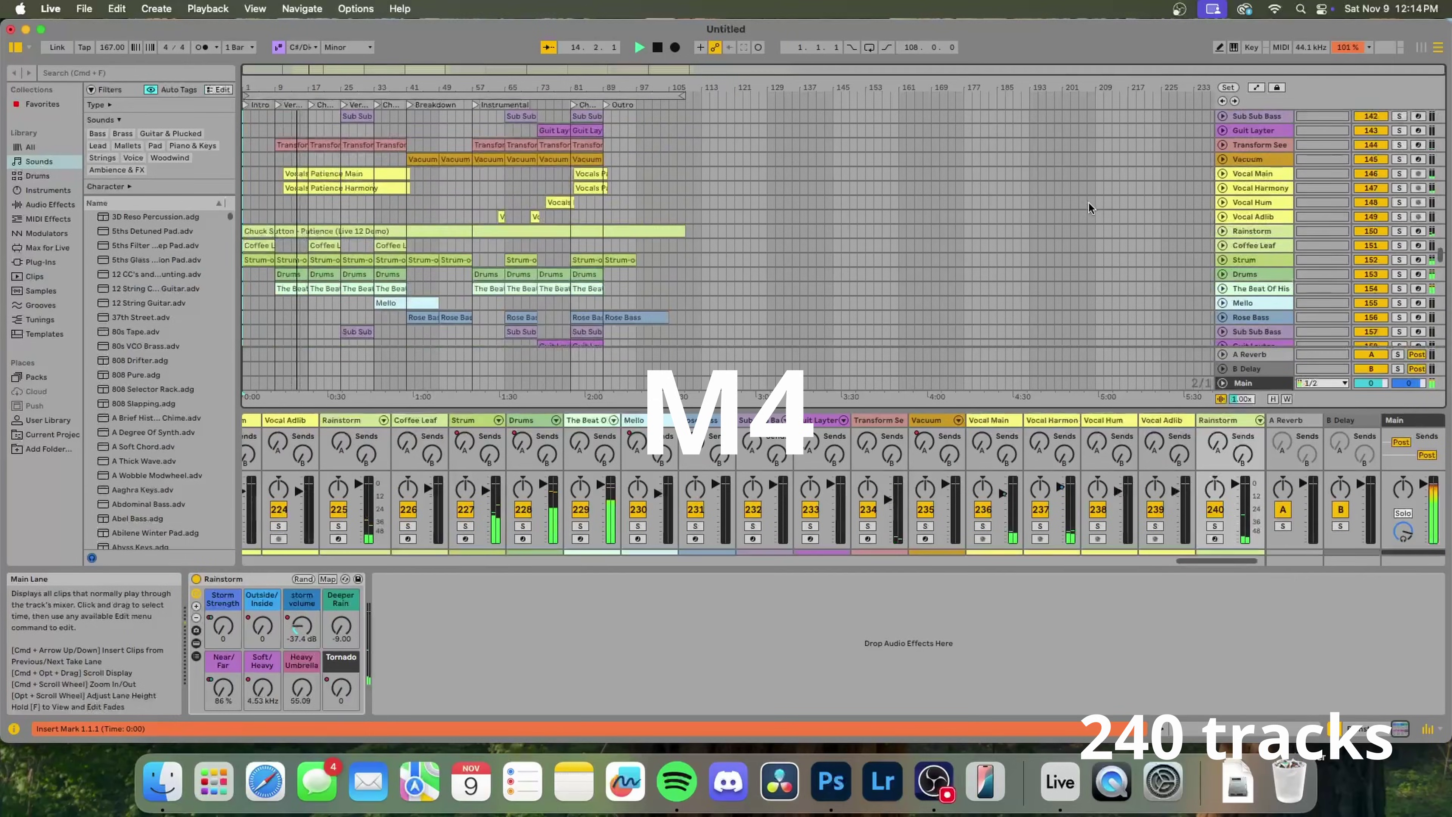
Mute the computer's sound and select The Beat Of History track to view its devices.
scroll(1088, 201, "up", 15)
key("XF86AudioMute")
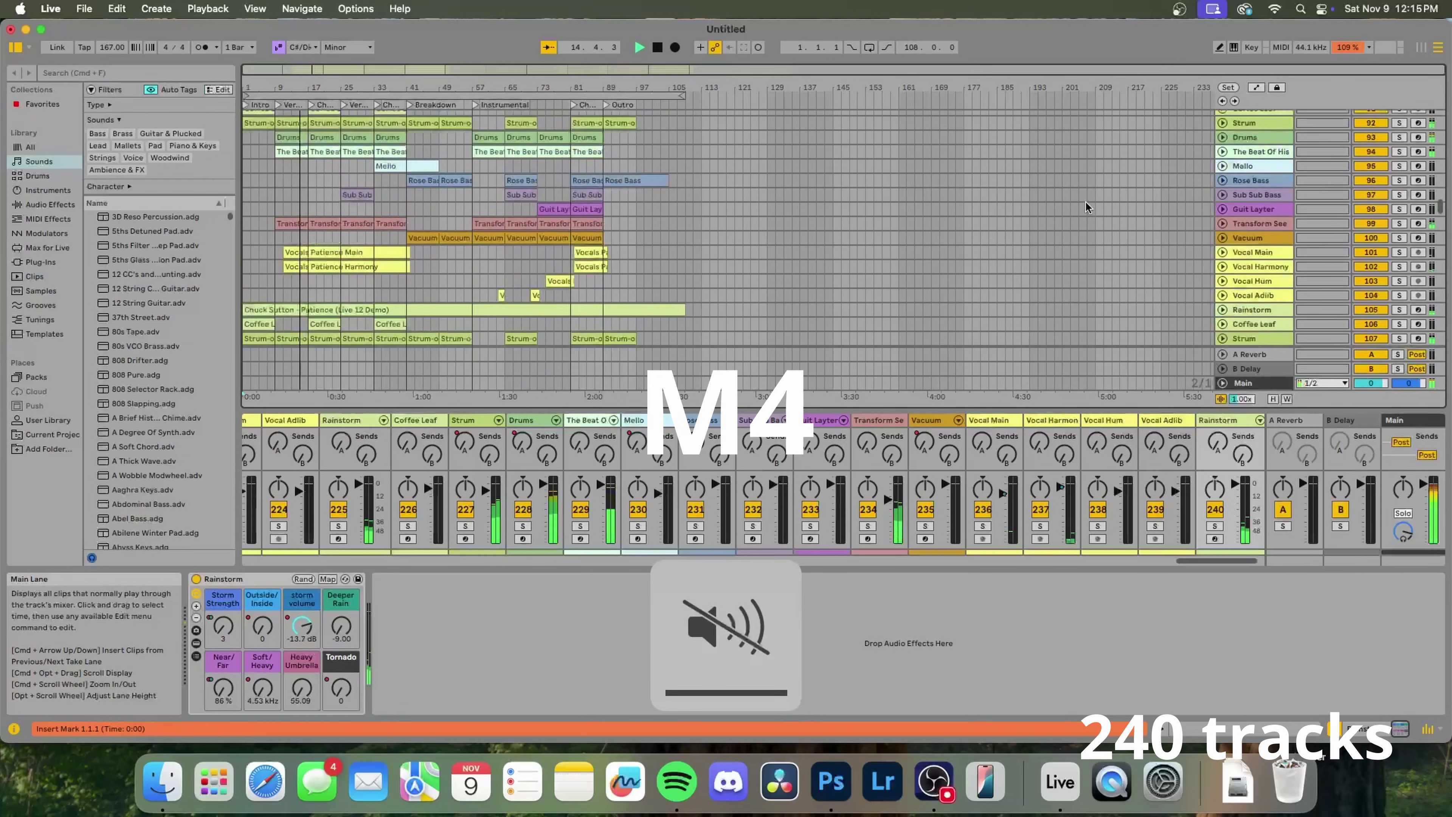
scroll(1086, 208, "down", 8)
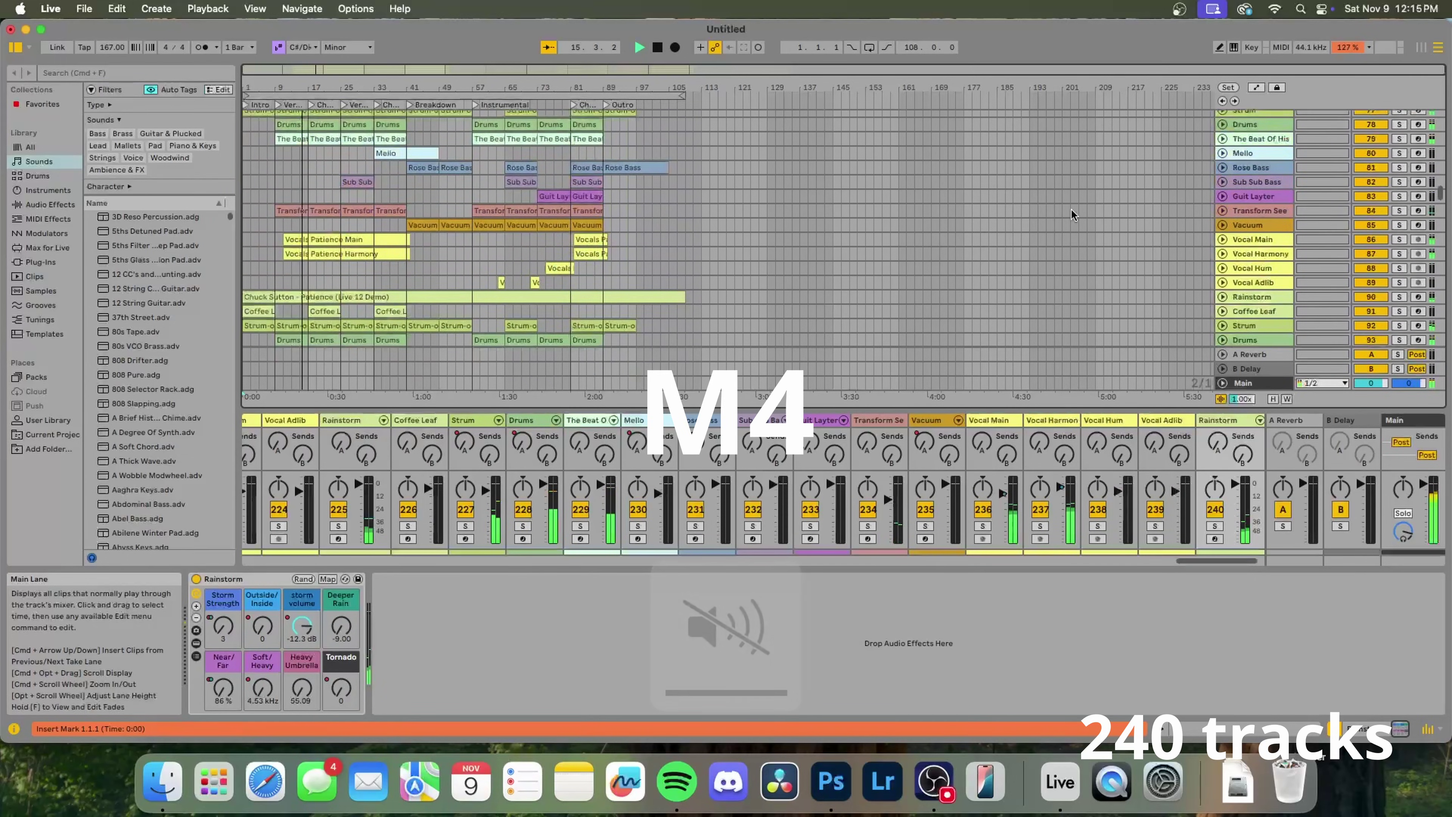
scroll(1077, 208, "down", 16)
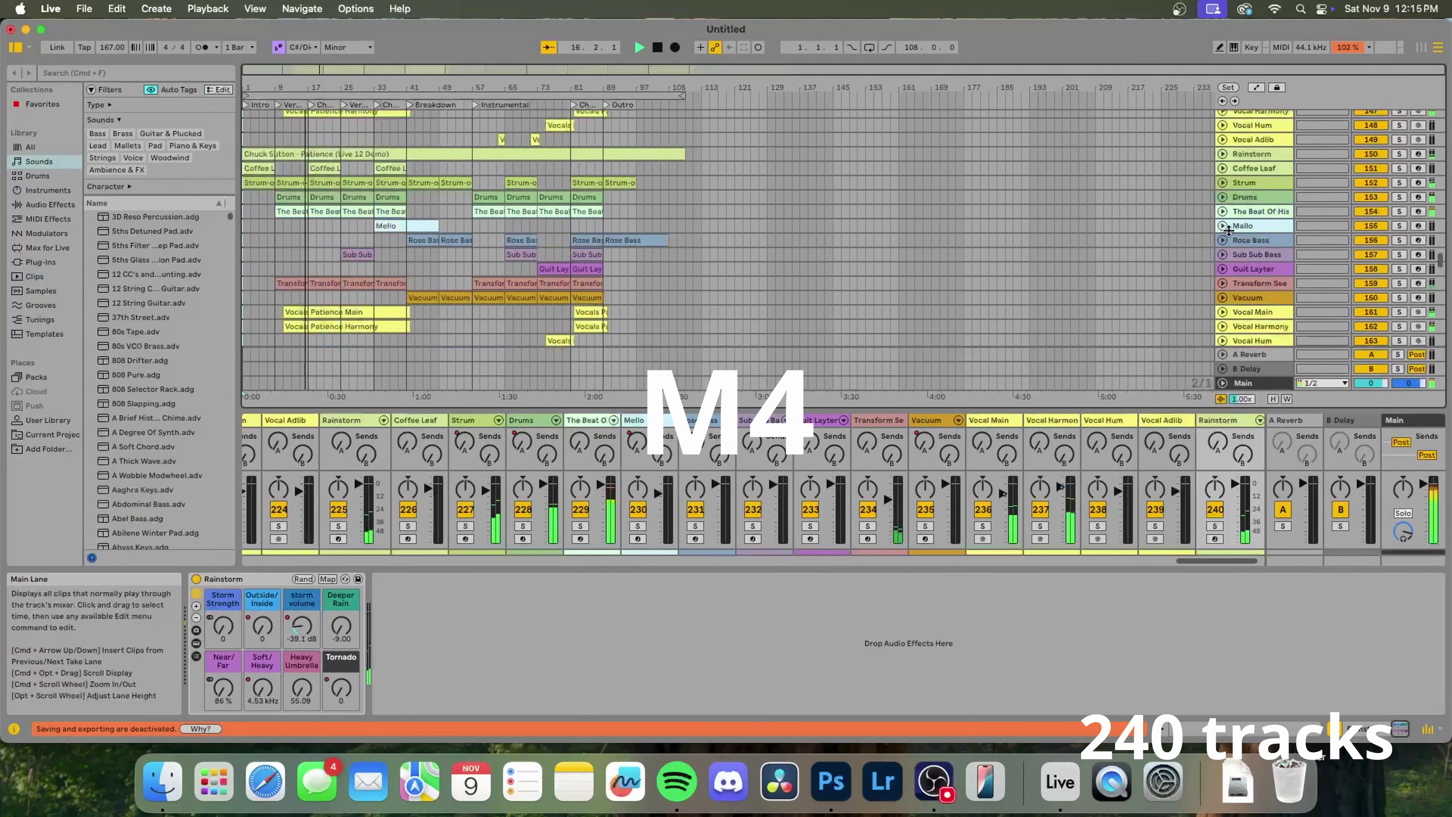
left_click(1246, 255)
left_click(1248, 241)
left_click(1253, 211)
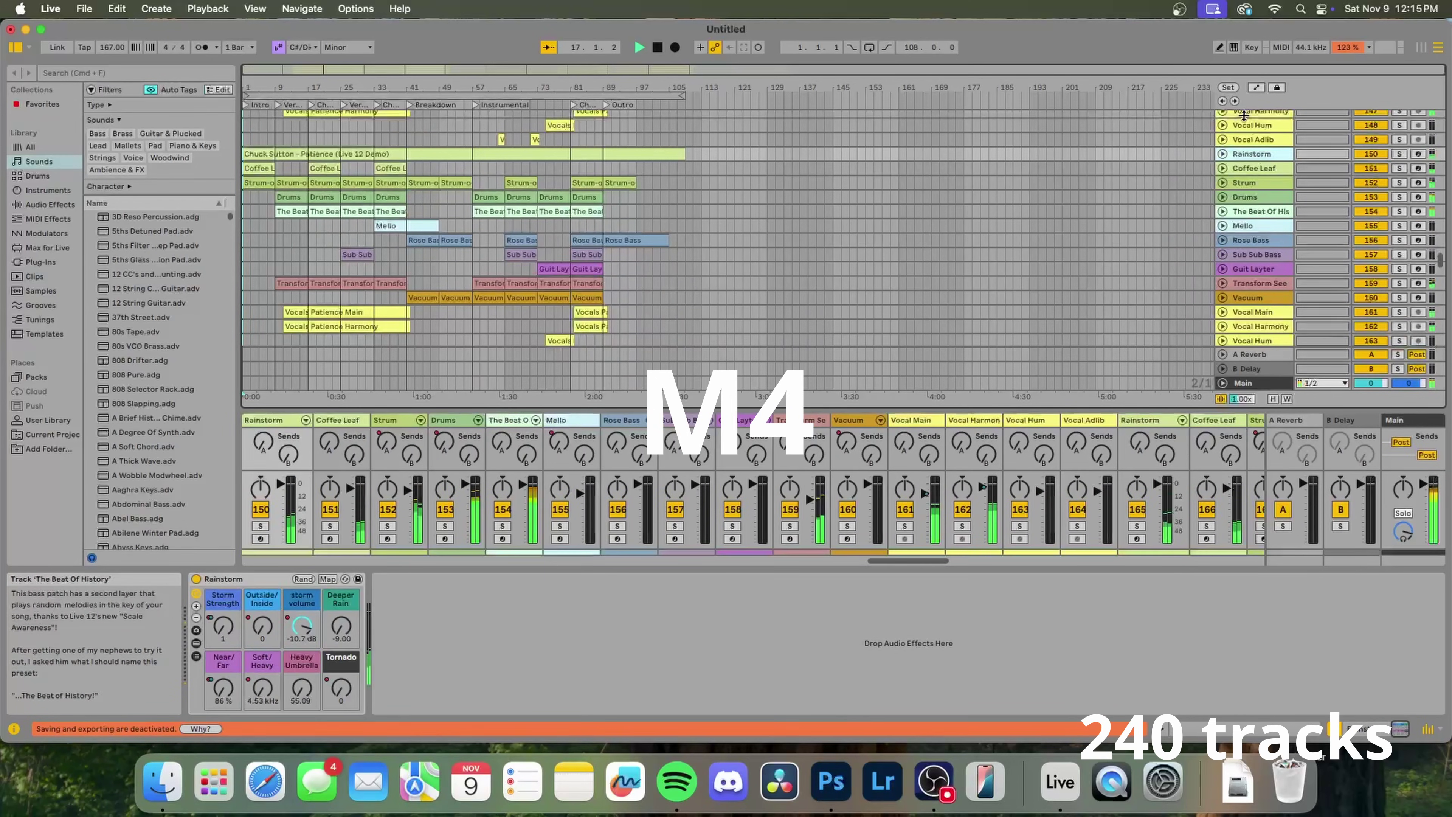
Step through the tracks to Coffee Leaf to see its Drift synth.
left_click(1257, 283)
left_click(1260, 326)
left_click(1270, 240)
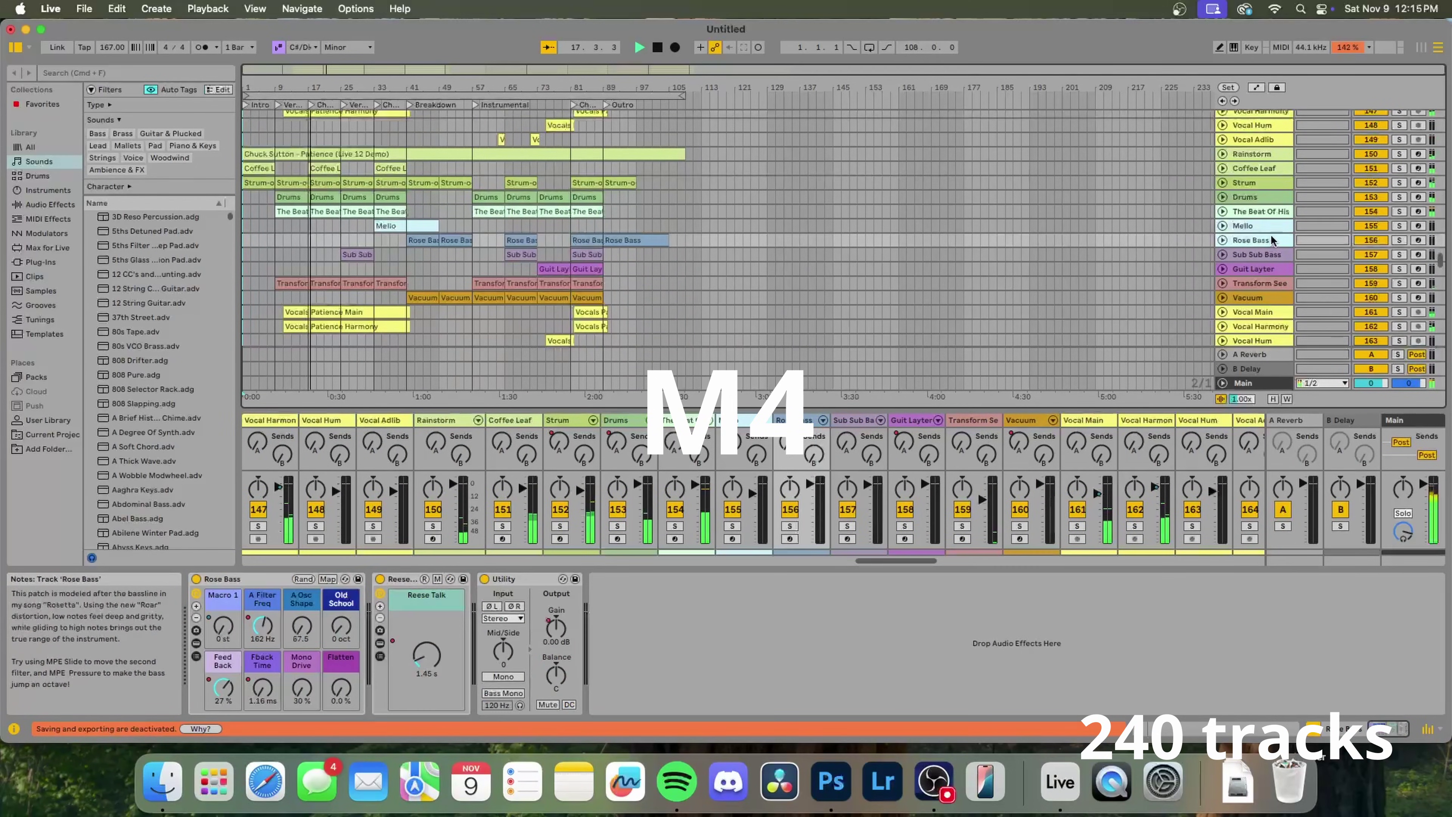
left_click(1253, 168)
scroll(1254, 216, "up", 6)
On Vocal Adlib, raise Adlib Delay Dry/Wet to 79%, mute track 136's volume, then select Guit Layter.
left_click(1254, 186)
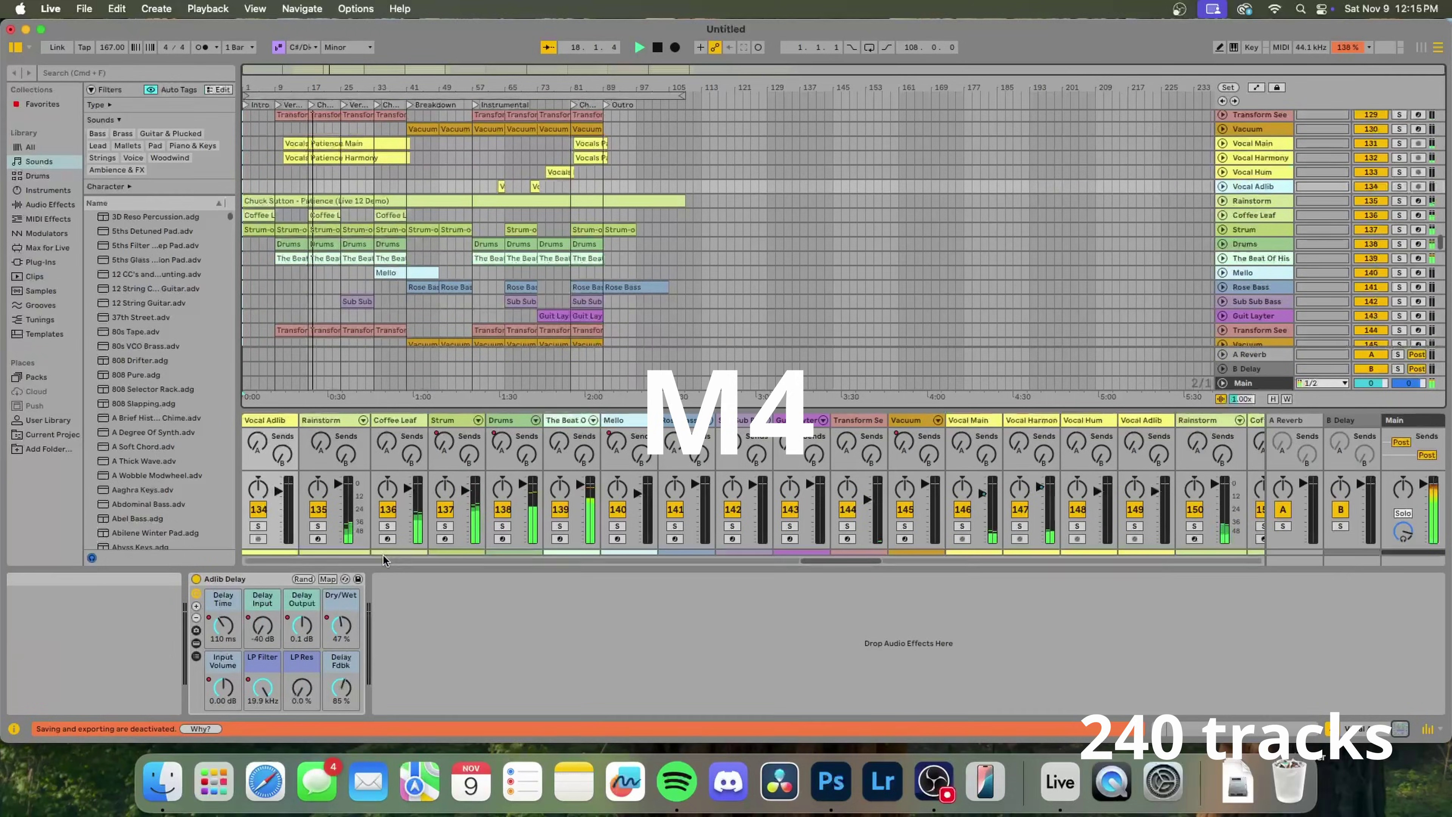
left_click_drag(342, 625, 341, 618)
left_click_drag(407, 487, 453, 483)
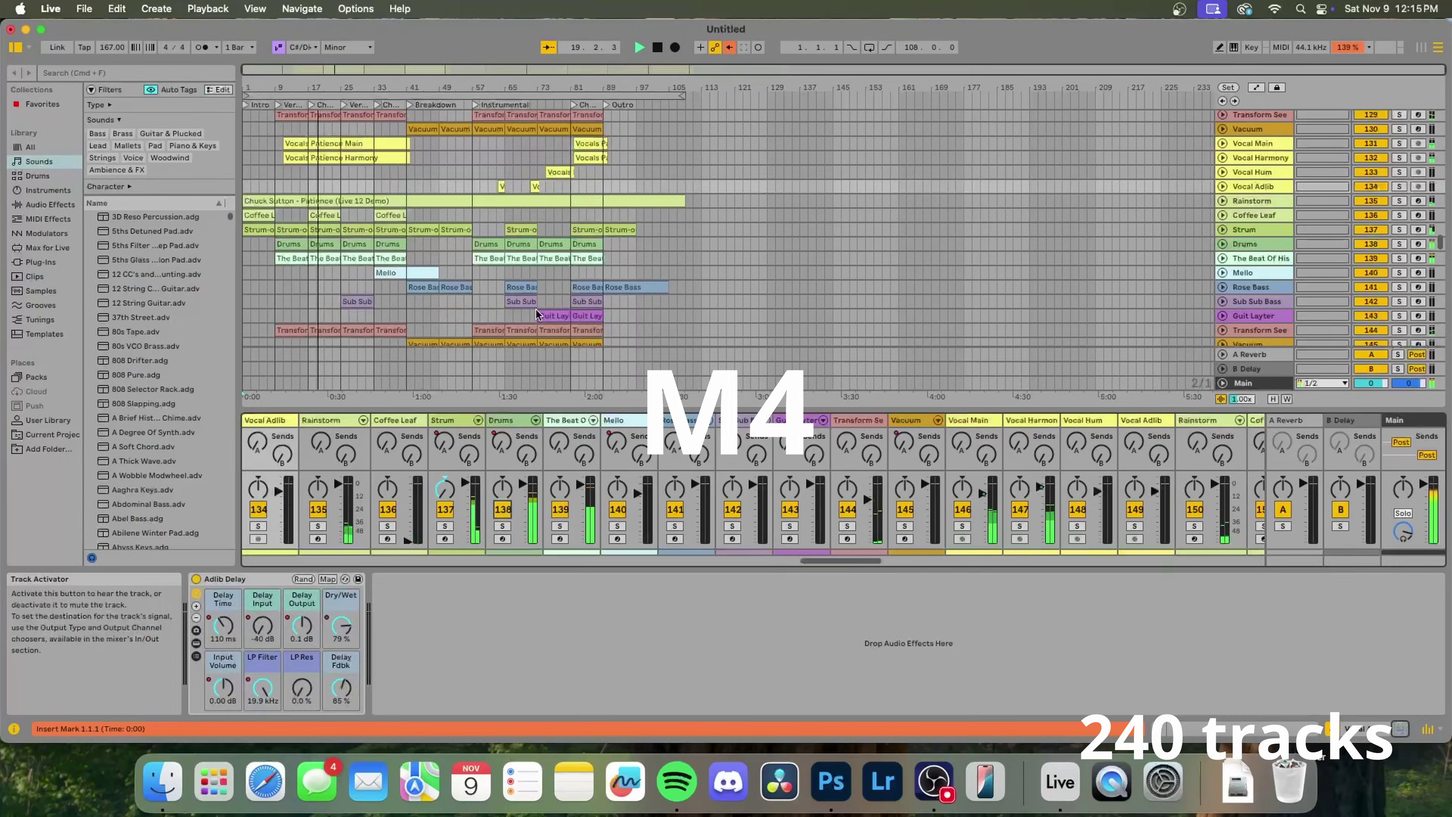
left_click(629, 315)
left_click(977, 275)
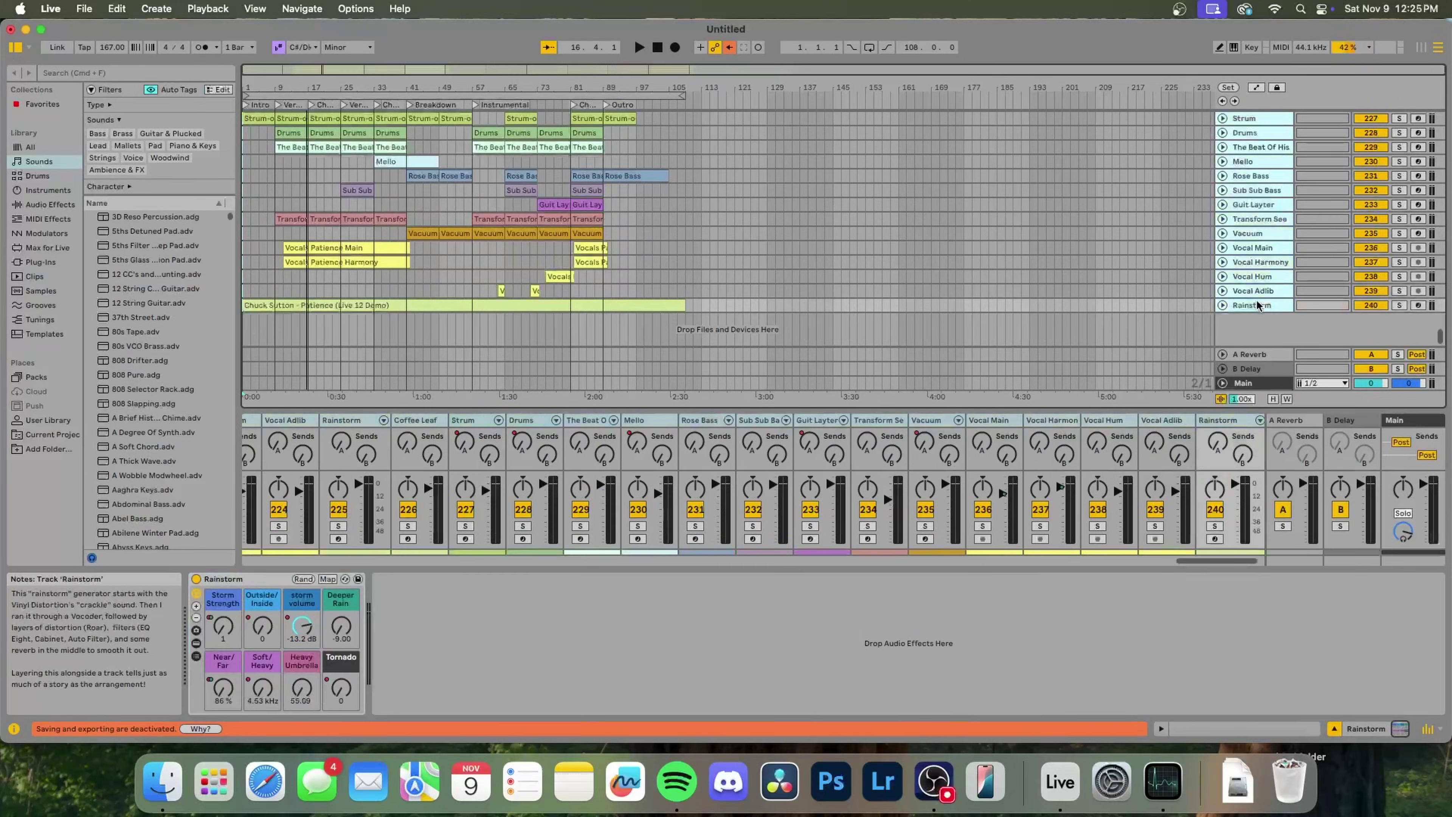
Duplicate the tracks from the Rainstorm track's context menu to reach 480 tracks.
right_click(1261, 301)
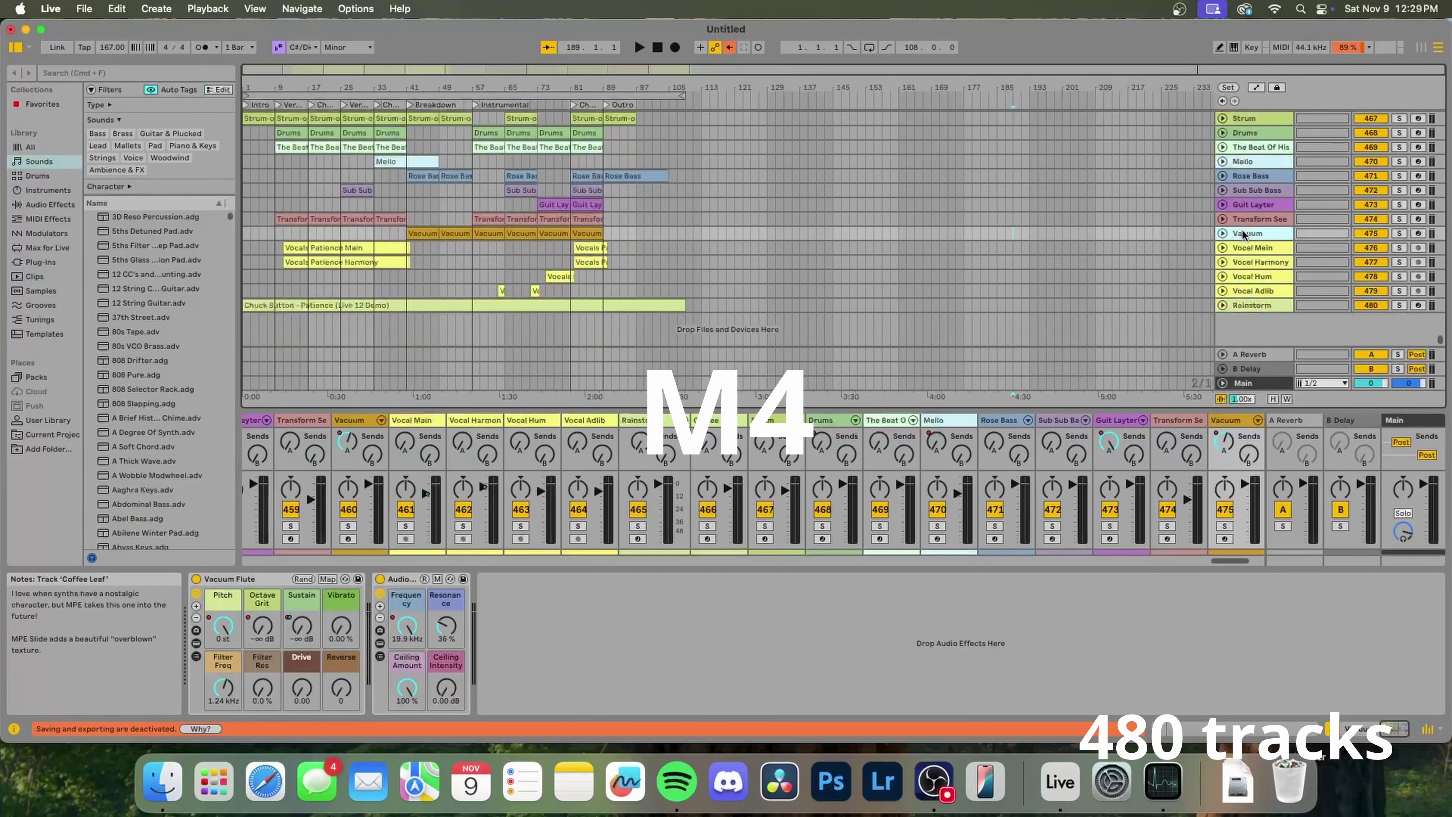
scroll(1244, 234, "up", 15)
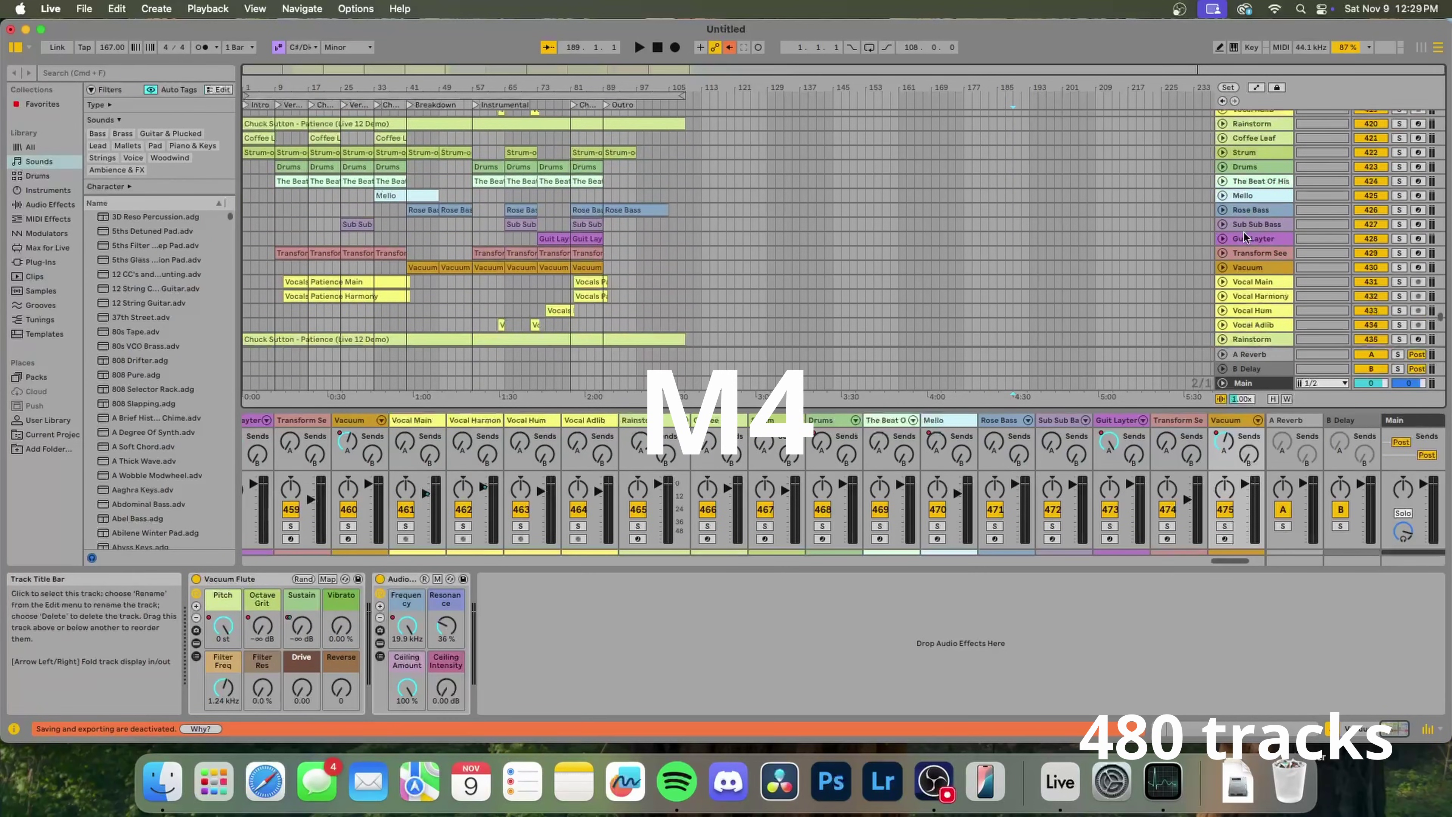
scroll(1243, 232, "up", 2)
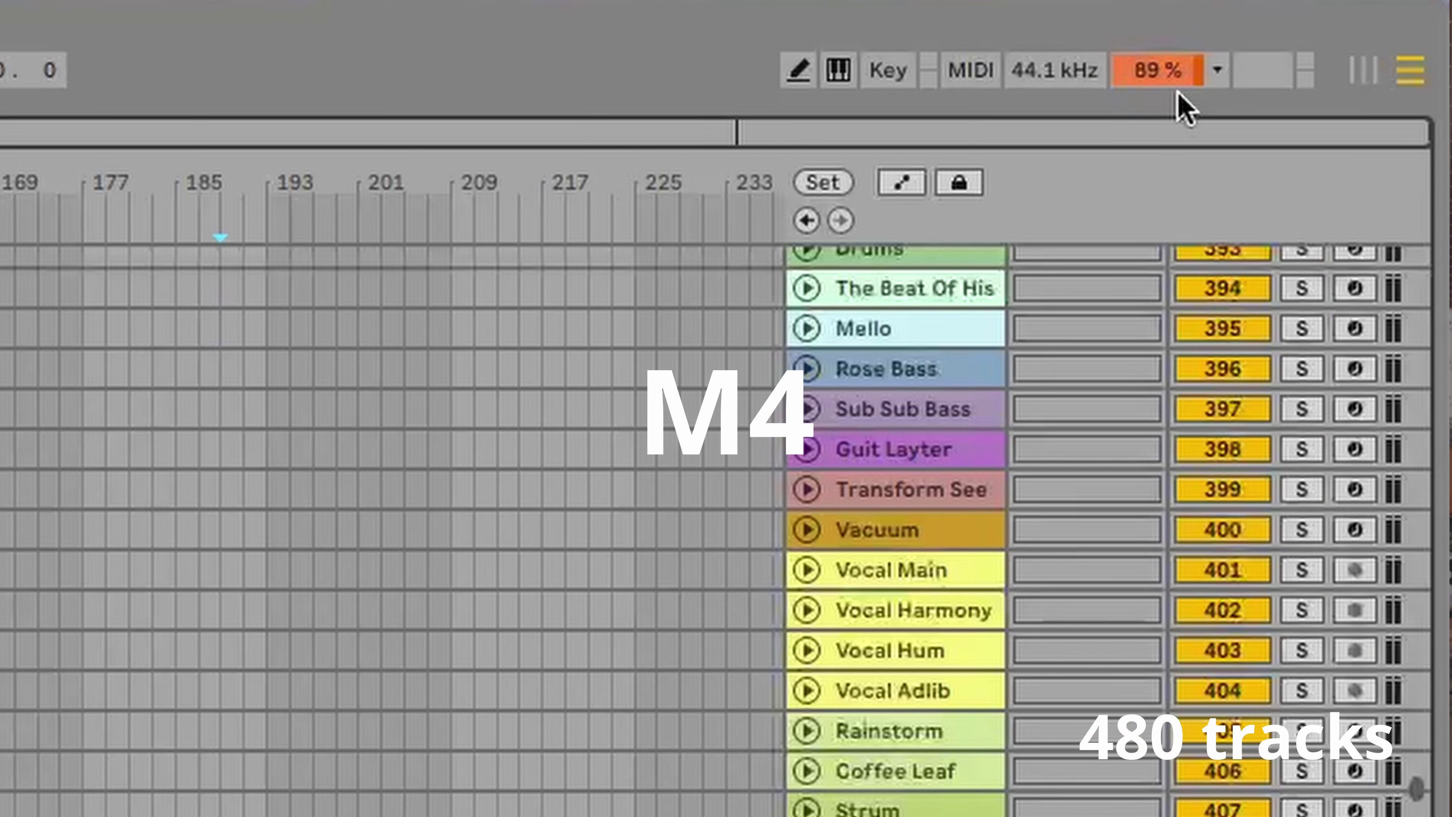
scroll(915, 411, "up", 10)
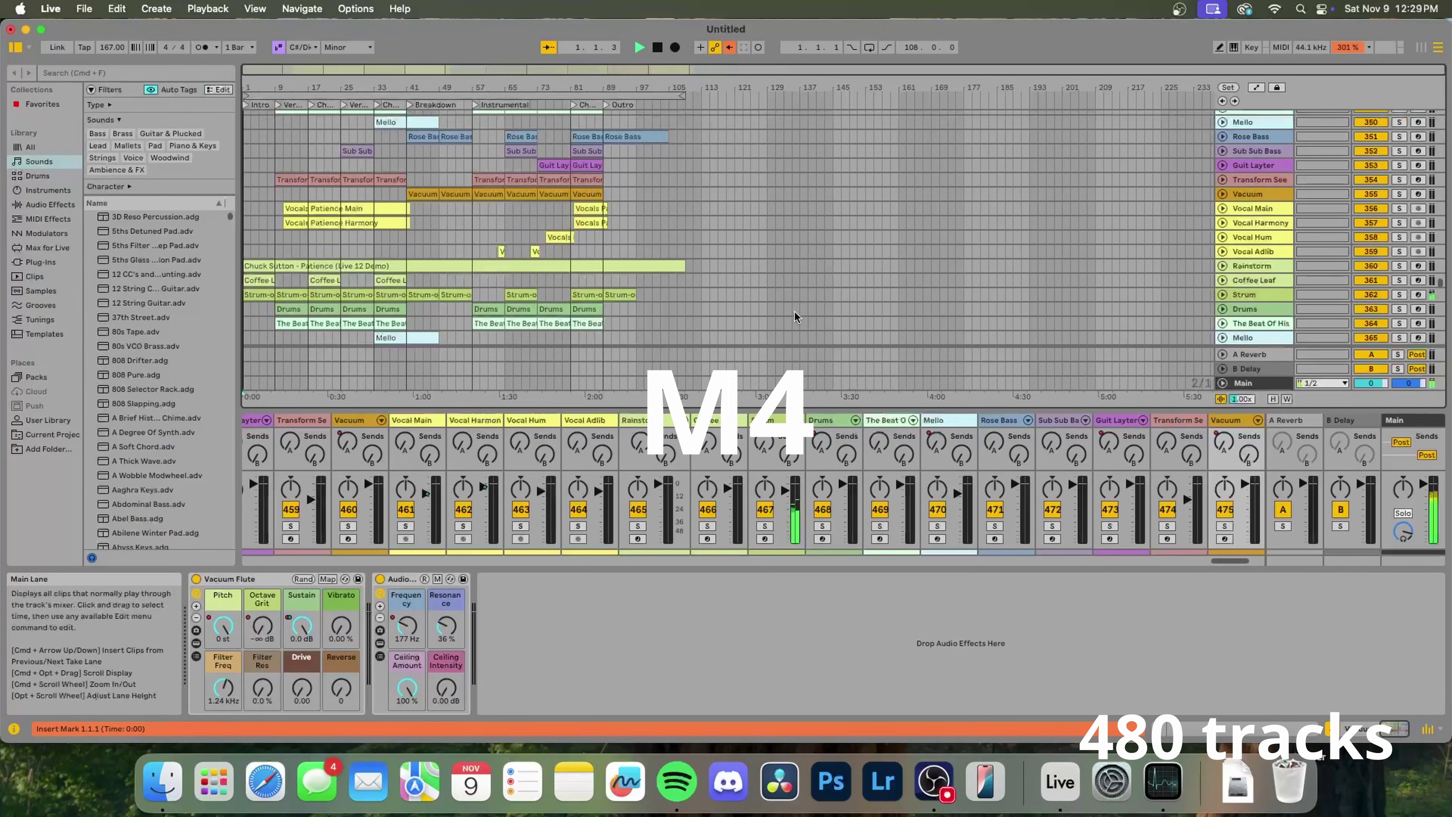
Read the 480-track set's Average and Current CPU load from the CPU meter, then dismiss it.
scroll(794, 316, "up", 4)
scroll(794, 315, "up", 4)
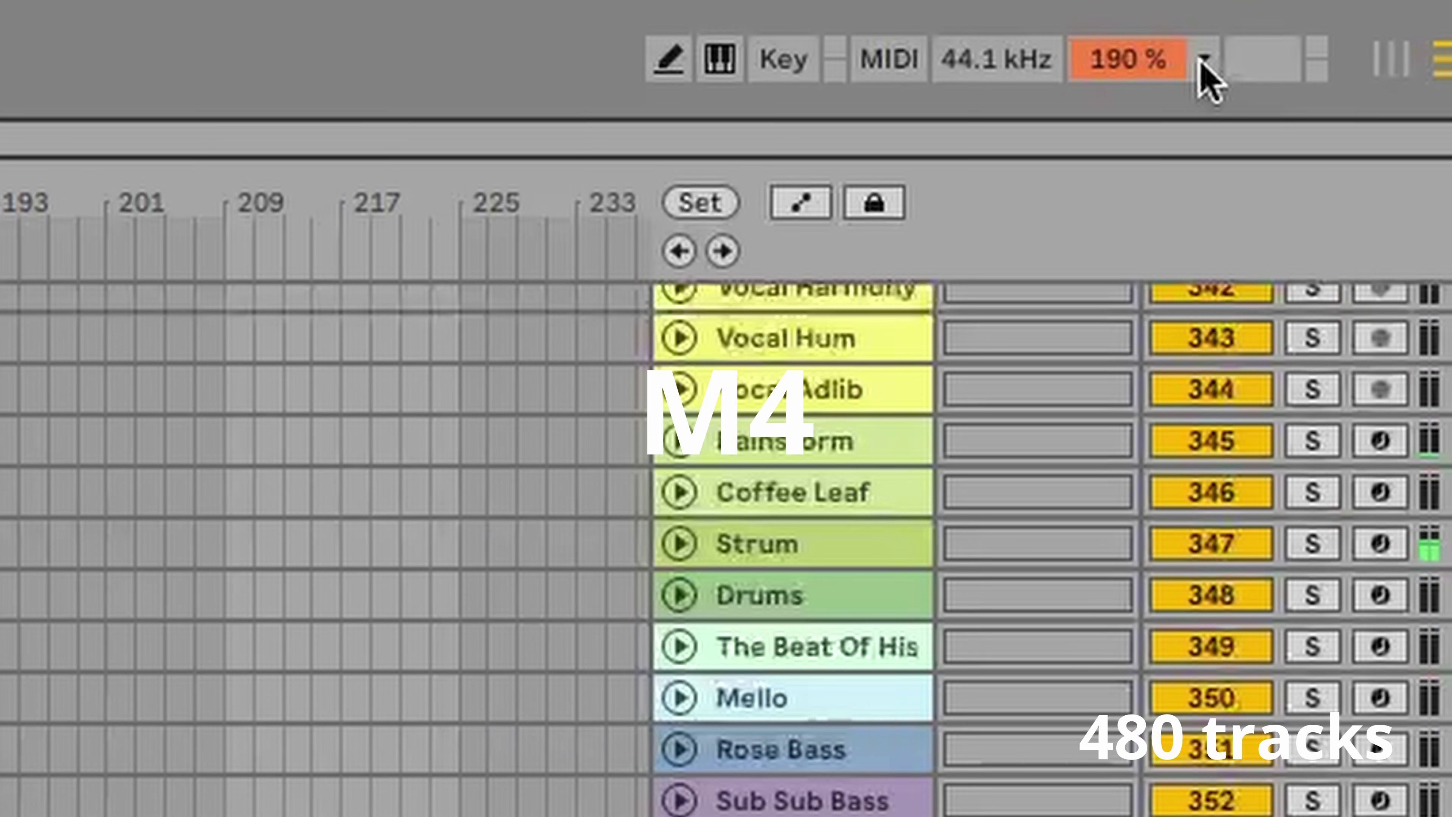
left_click(1205, 59)
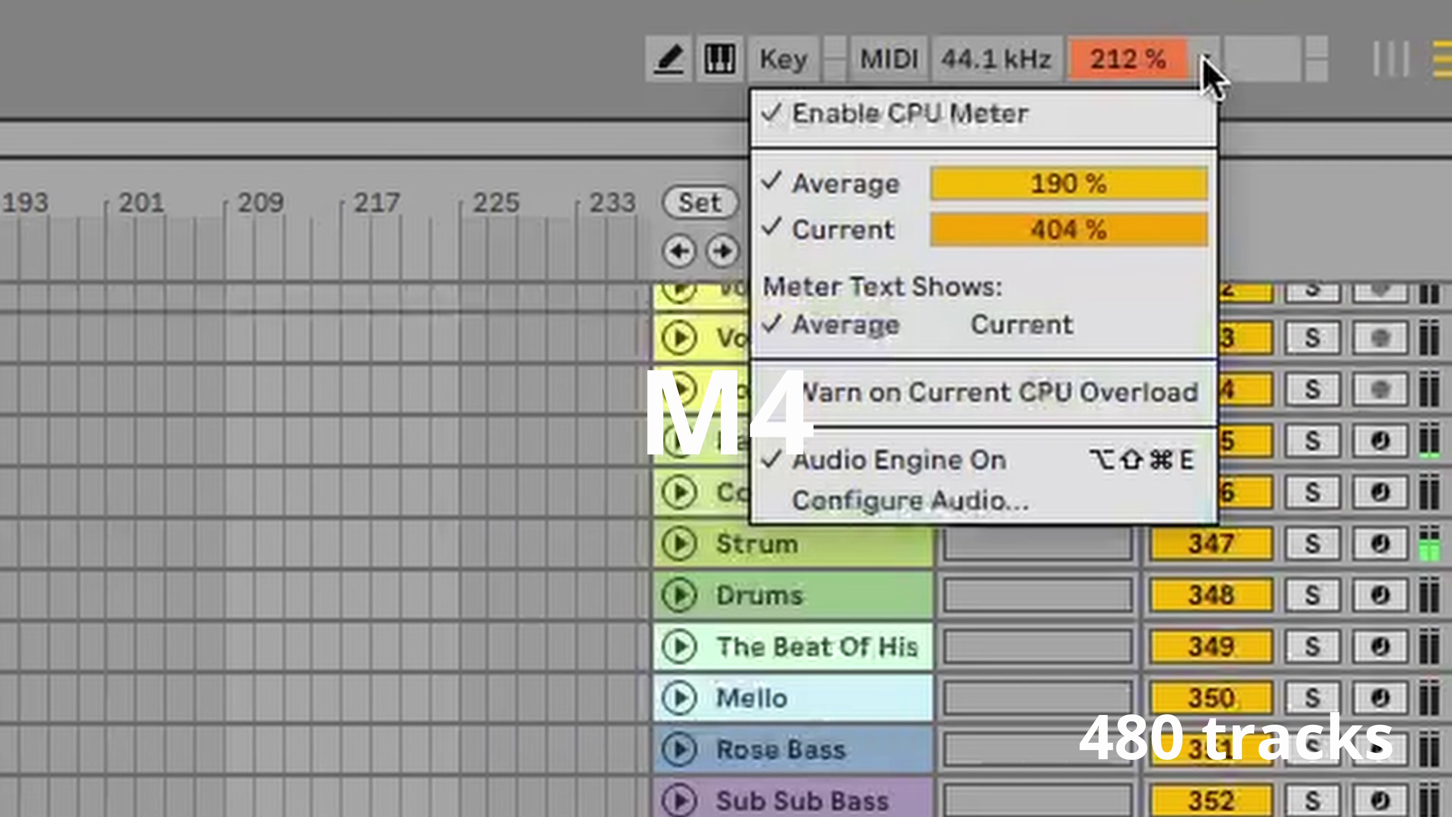
left_click(1205, 59)
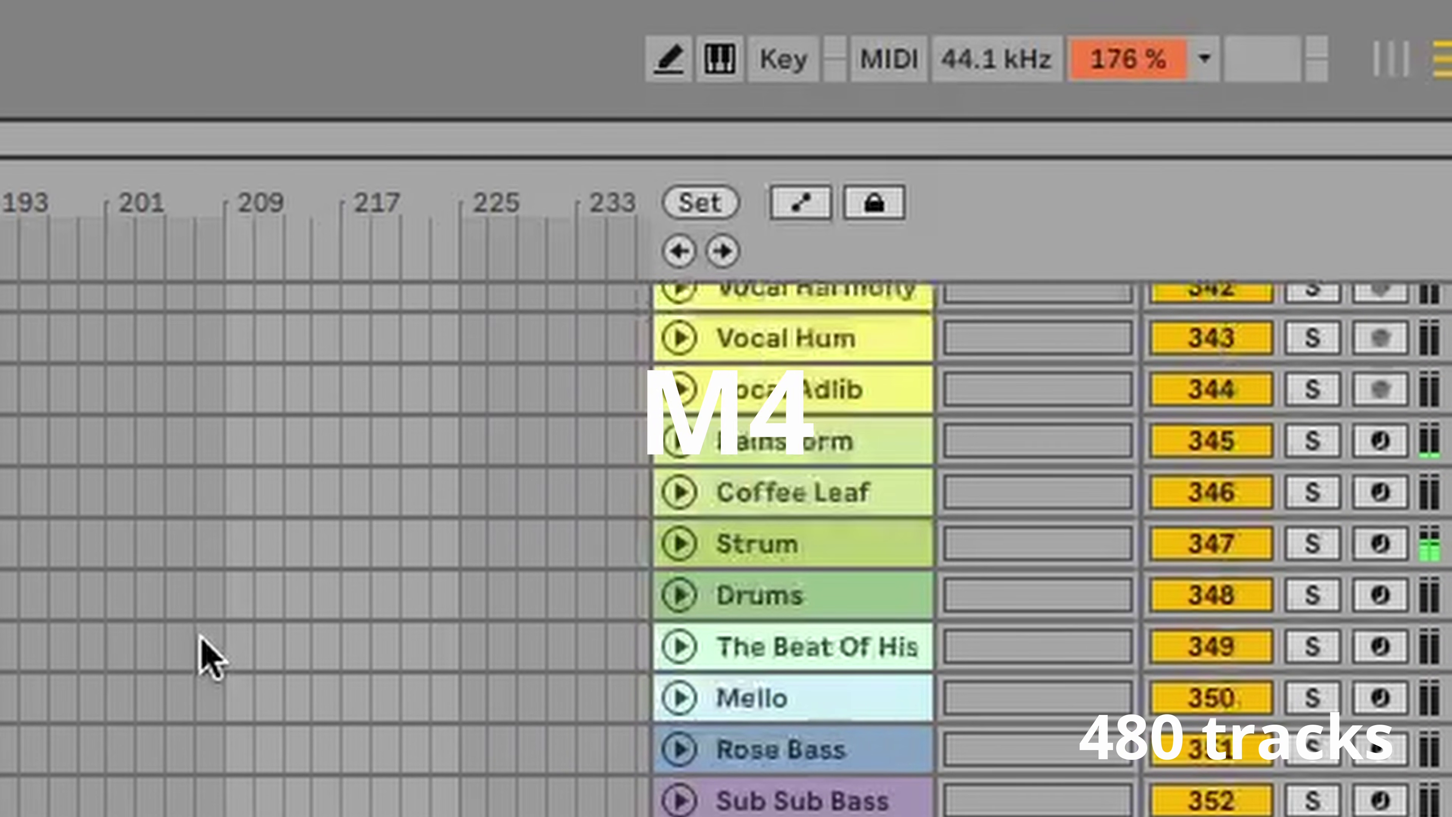
Select the Vocal Main track, then the Vacuum track to view its devices.
scroll(204, 649, "up", 18)
scroll(180, 649, "down", 20)
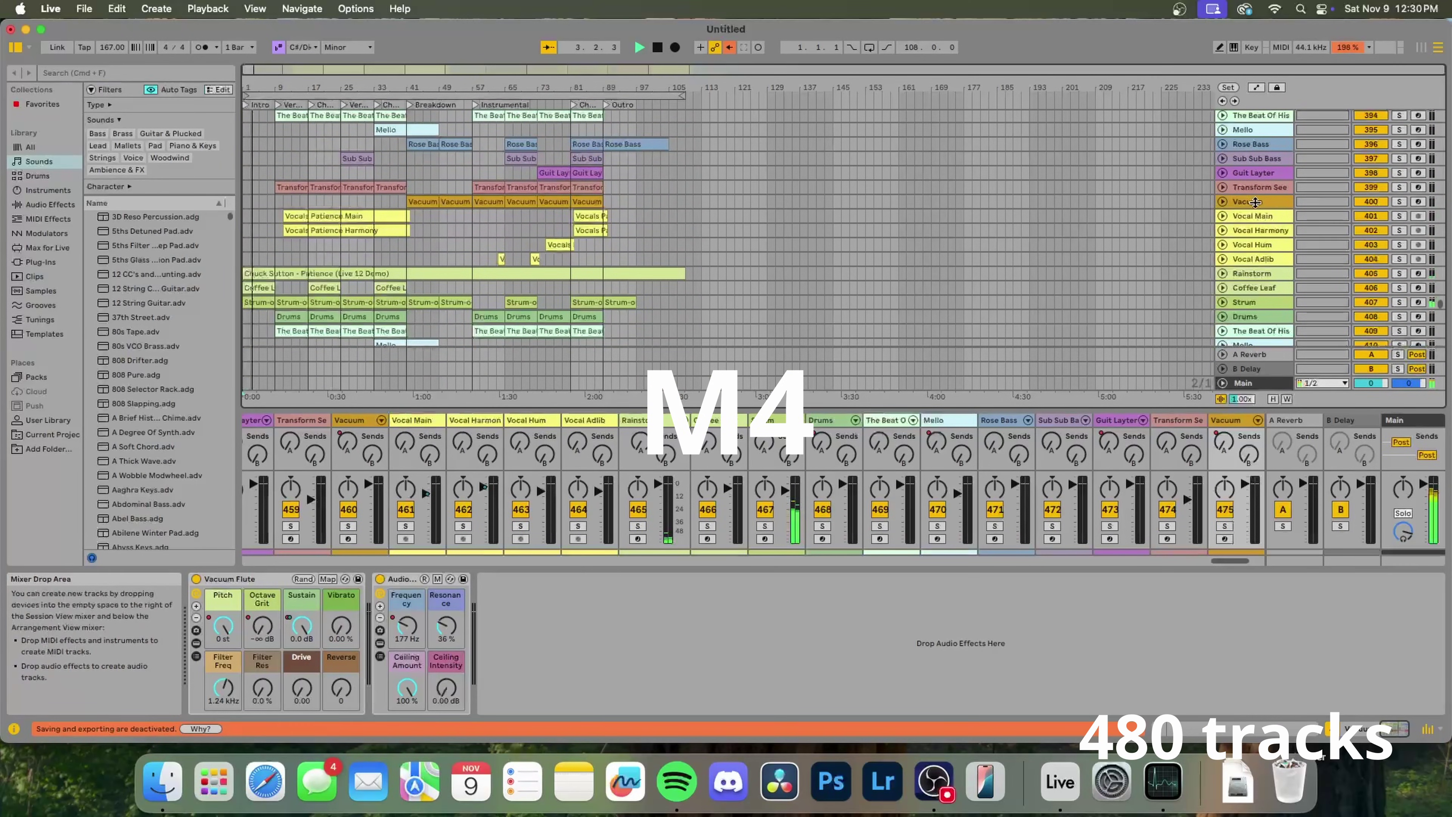
key("Down")
left_click(1248, 201)
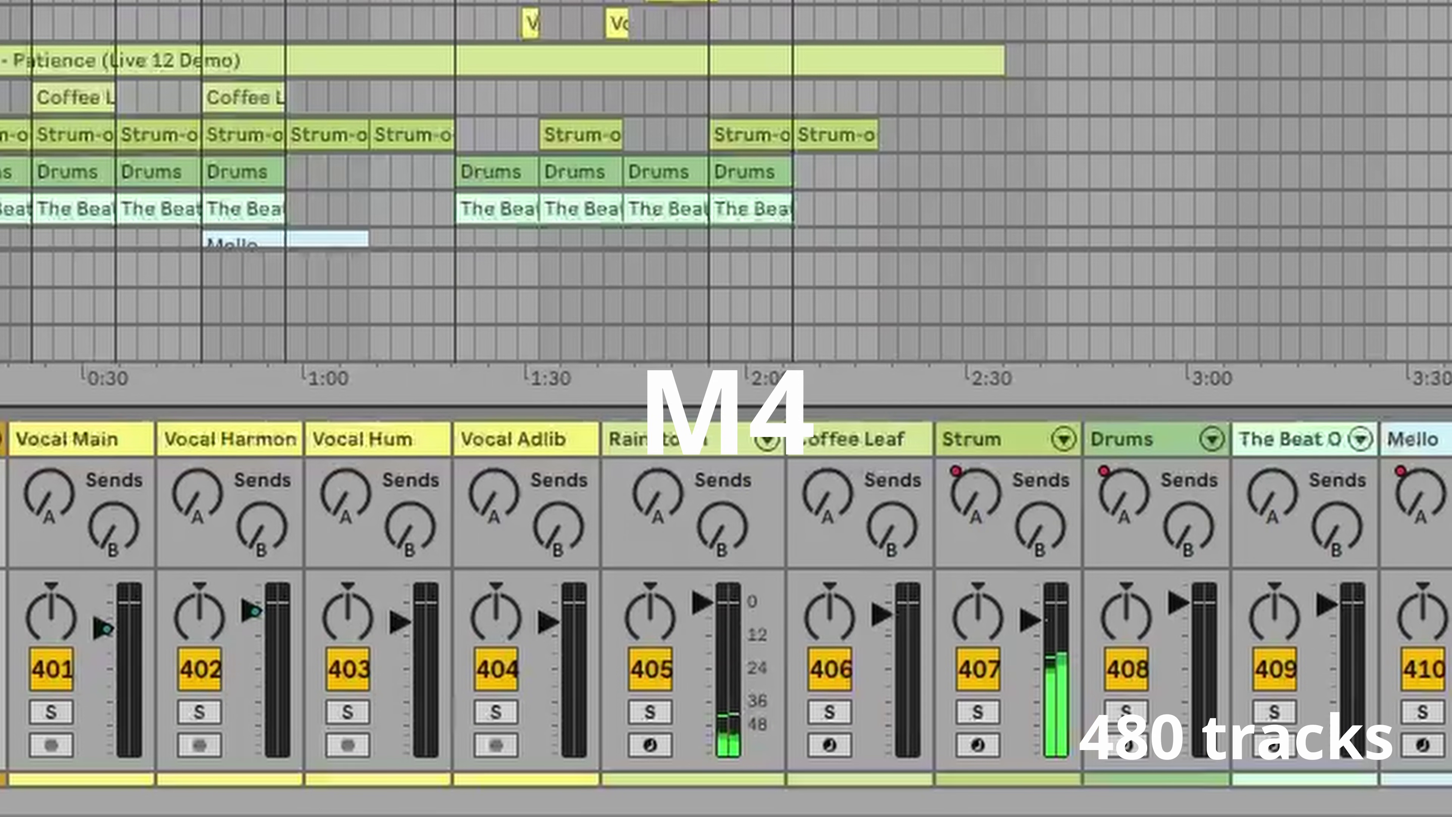
scroll(707, 295, "up", 3)
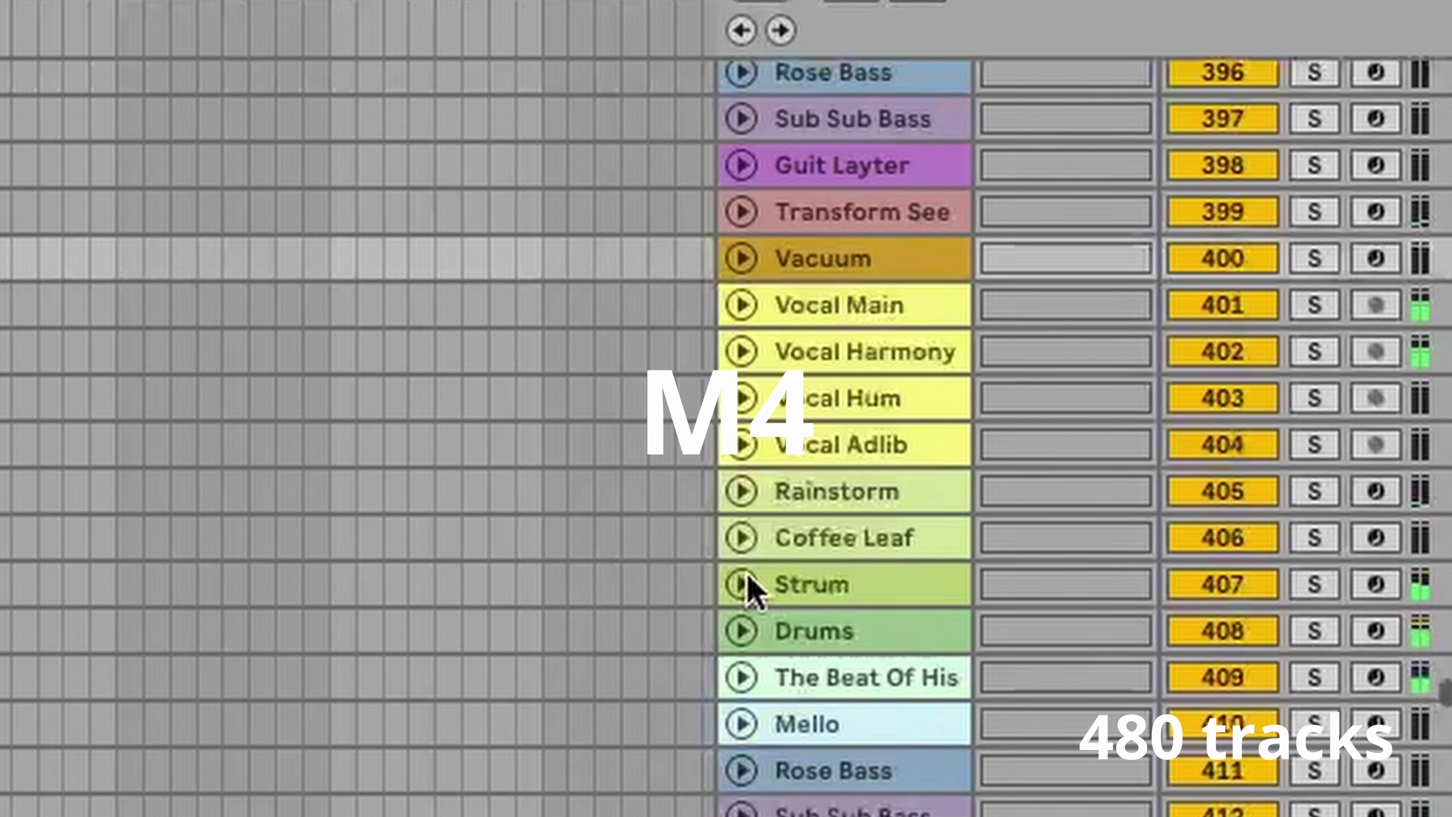
Select the Vocal Adlib track and make the Rainstorm track's lane taller.
scroll(761, 589, "down", 6)
scroll(800, 544, "up", 6)
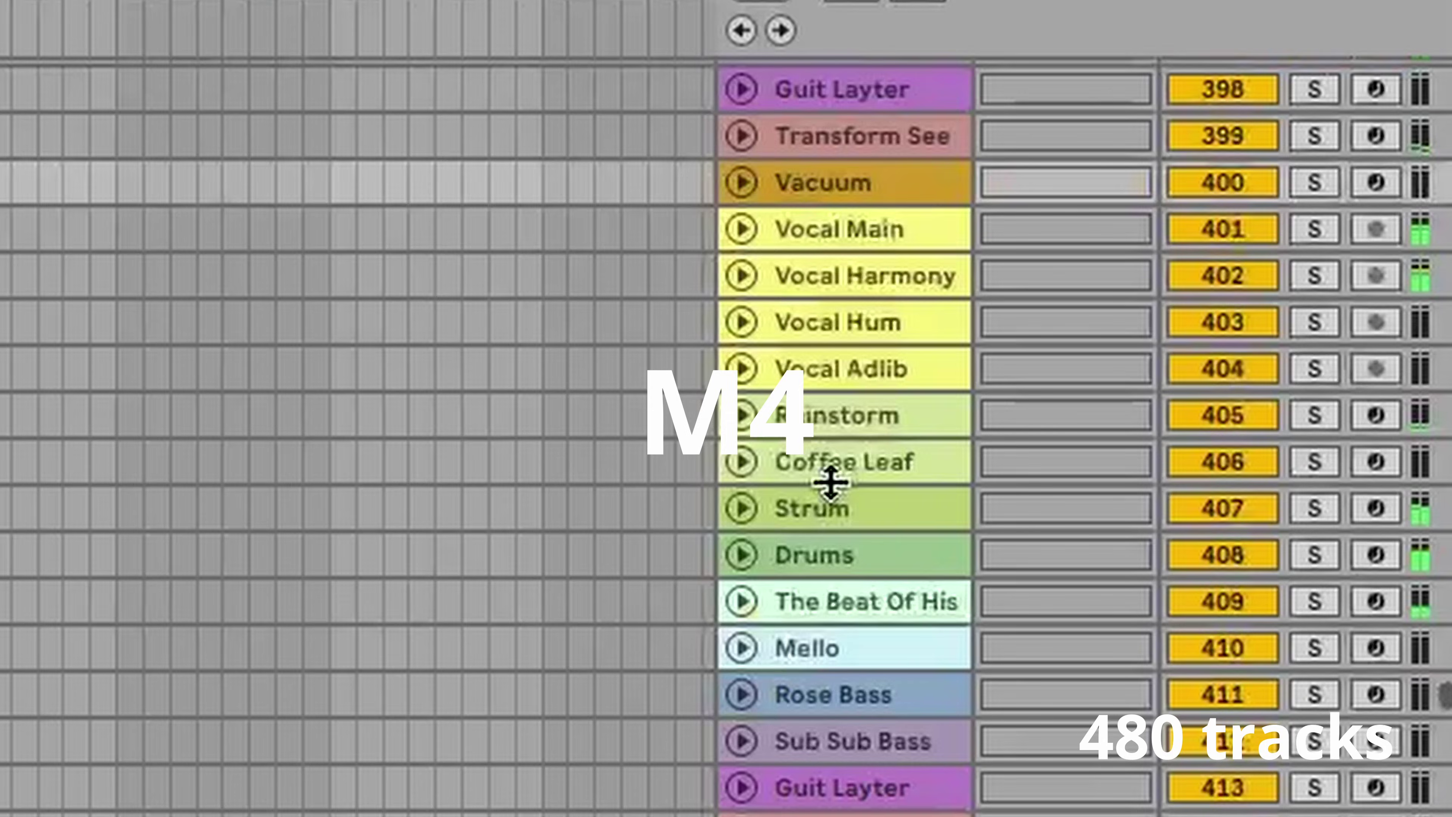
scroll(829, 487, "up", 10)
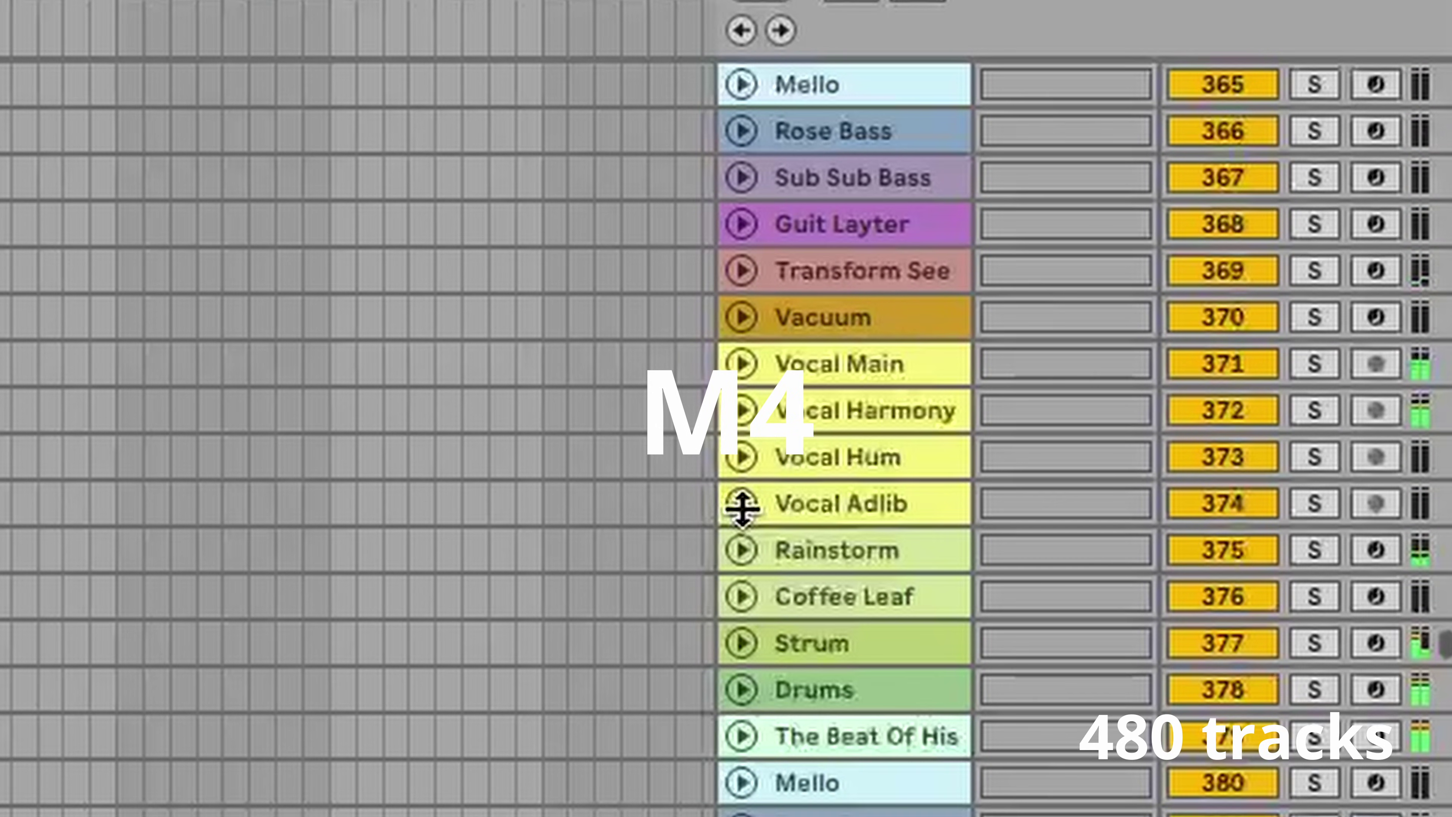
left_click(546, 524)
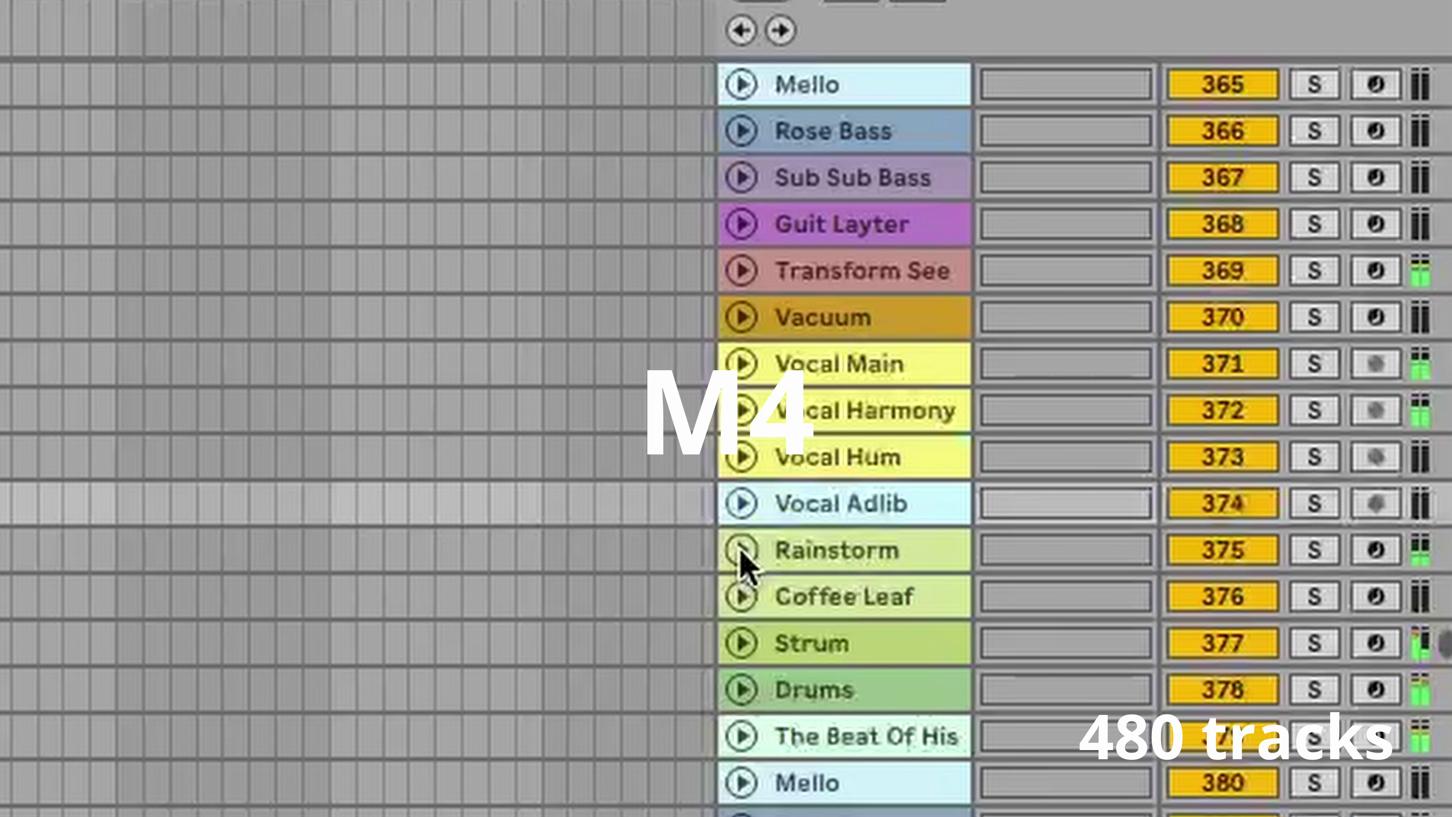
left_click_drag(741, 583, 703, 632)
Select bars 181 to 183 on the Drums lane and turn down track 379's volume.
left_click(984, 303)
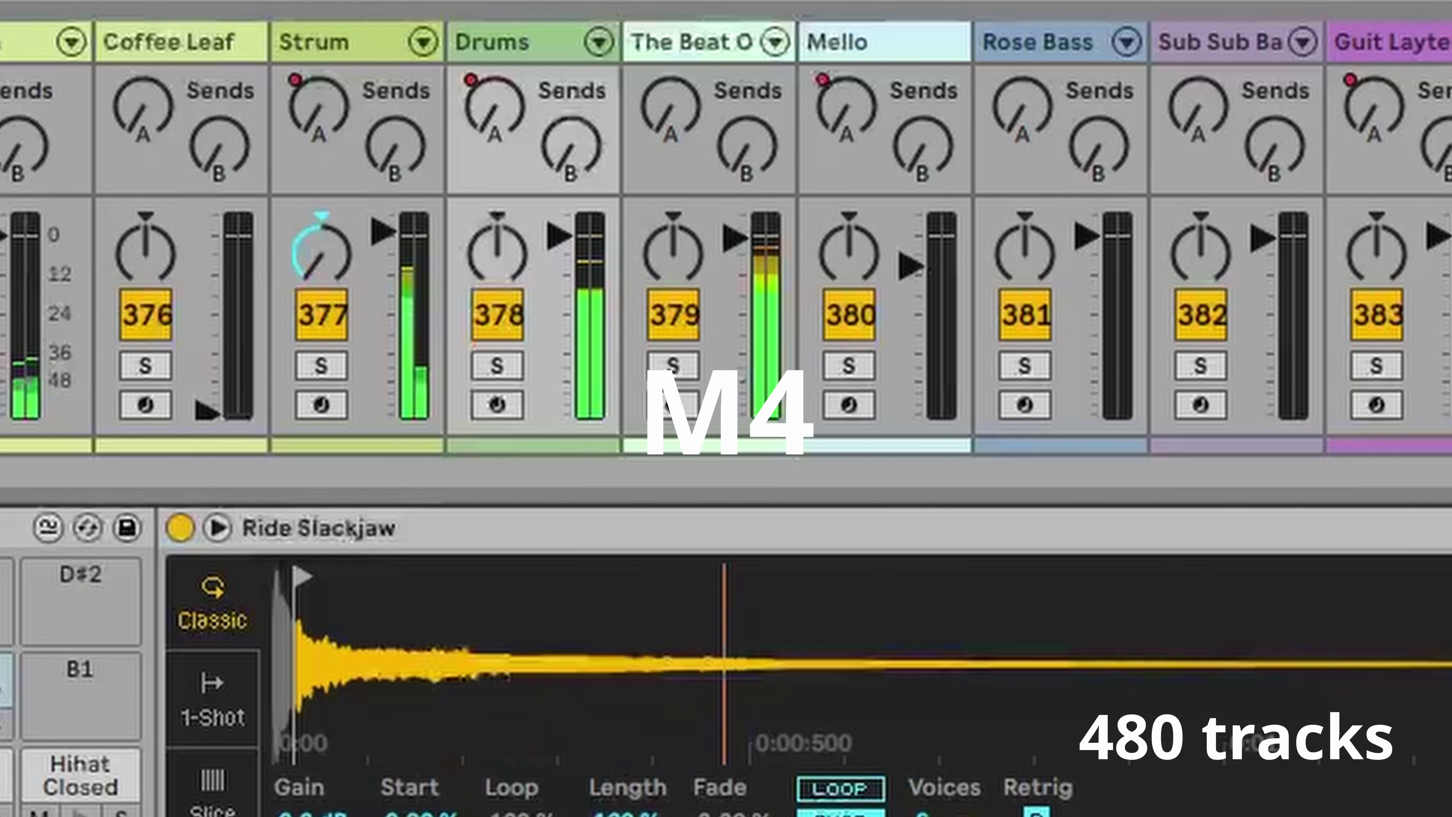
left_click_drag(771, 237, 746, 295)
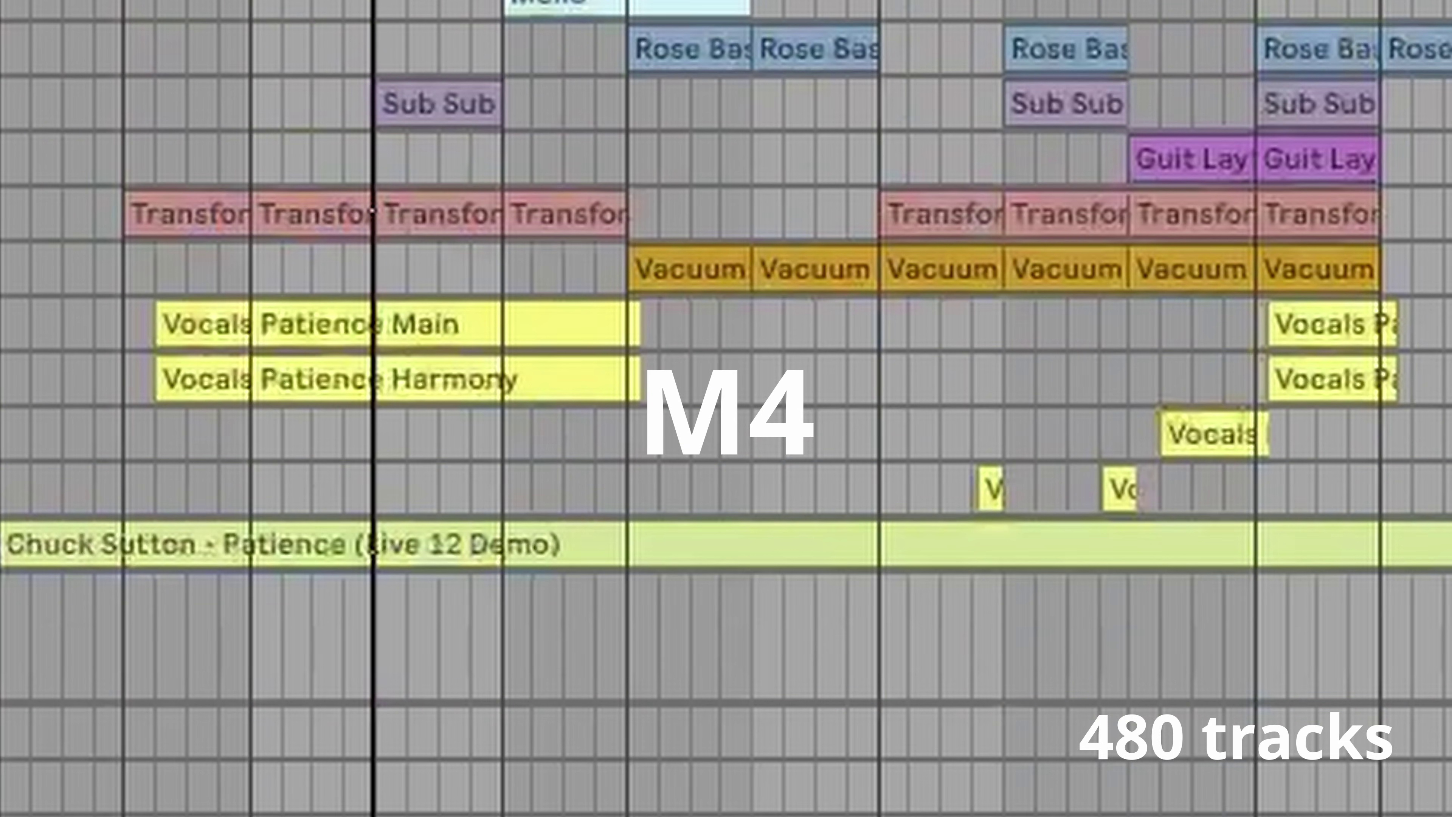
scroll(726, 351, "down", 15)
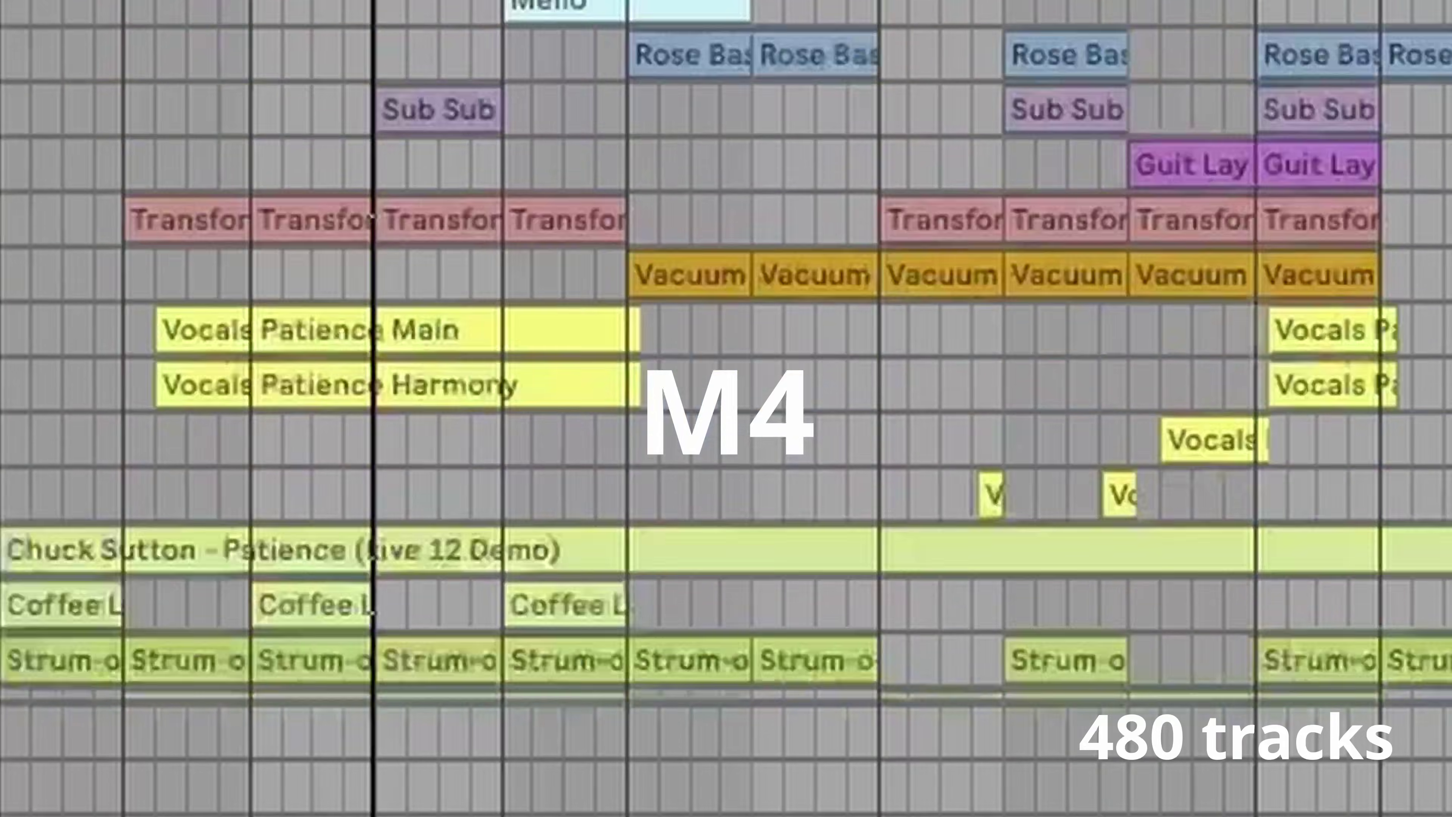